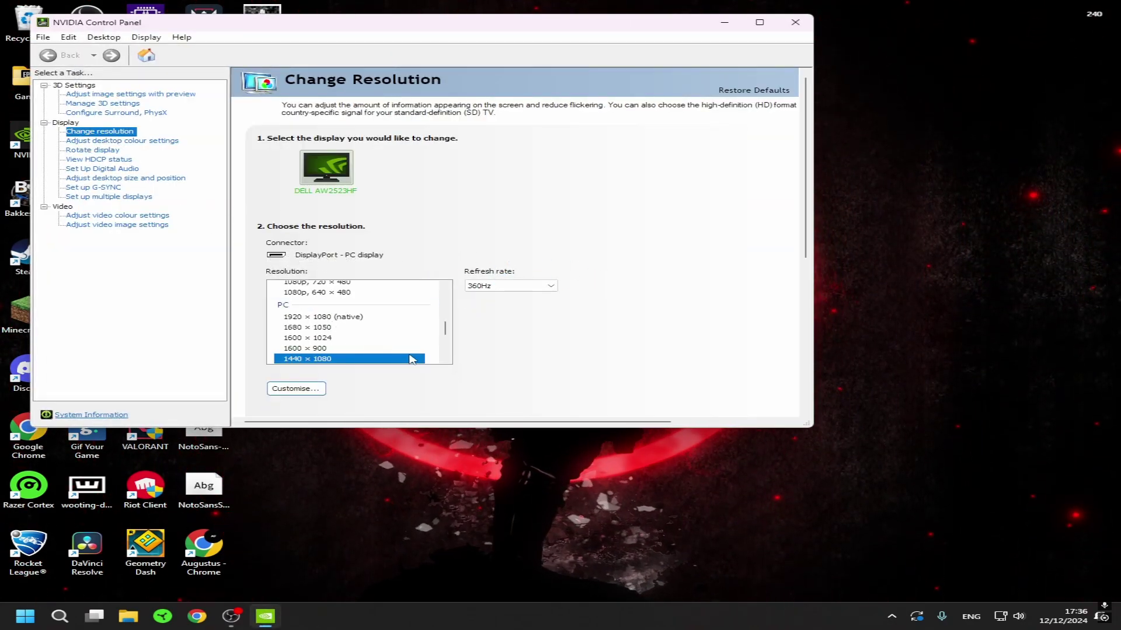
Look over the custom resolution options, then switch the display to native 1920 × 1080
{"action": "left_click", "coordinate": [295, 389]}
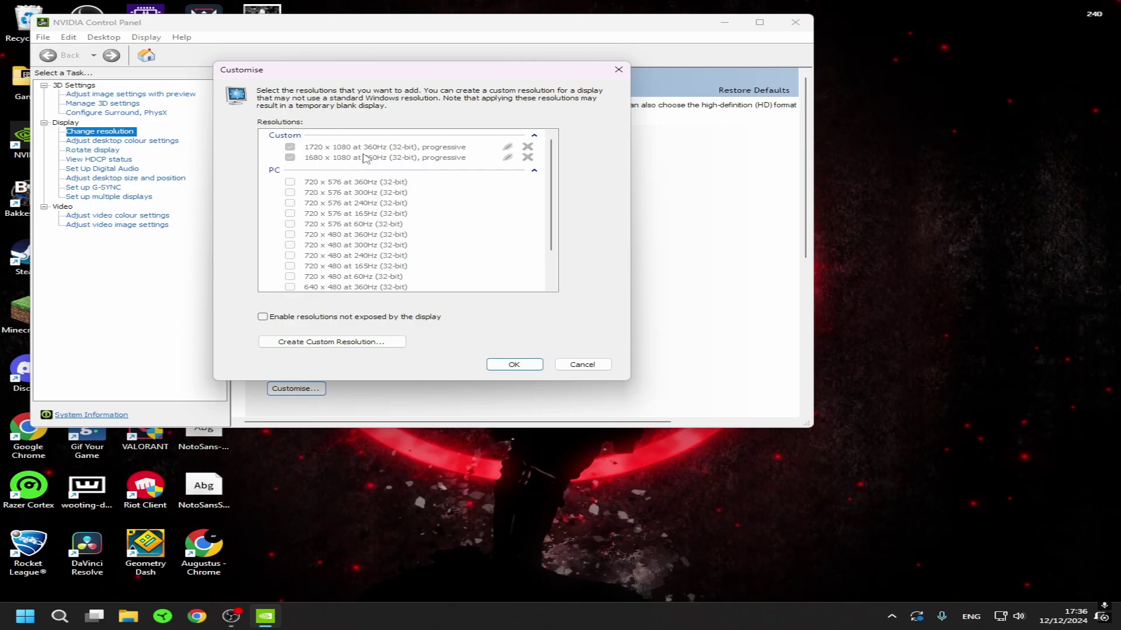
{"action": "left_click", "coordinate": [513, 365]}
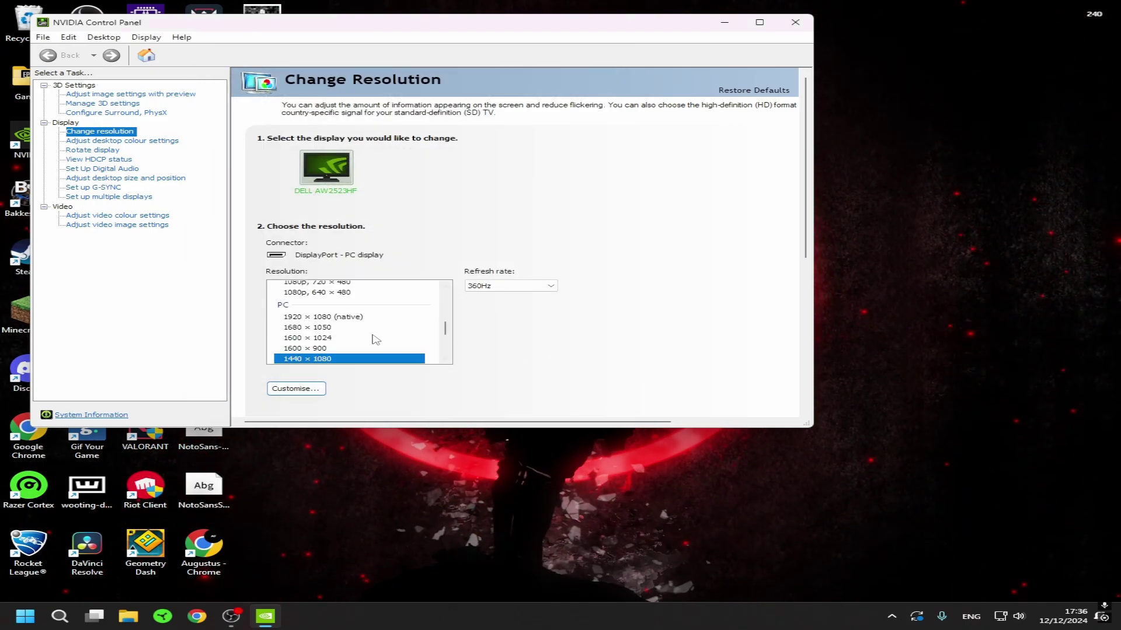
{"action": "scroll", "coordinate": [375, 338], "scroll_direction": "down", "scroll_amount": 2}
{"action": "scroll", "coordinate": [373, 339], "scroll_direction": "up", "scroll_amount": 2}
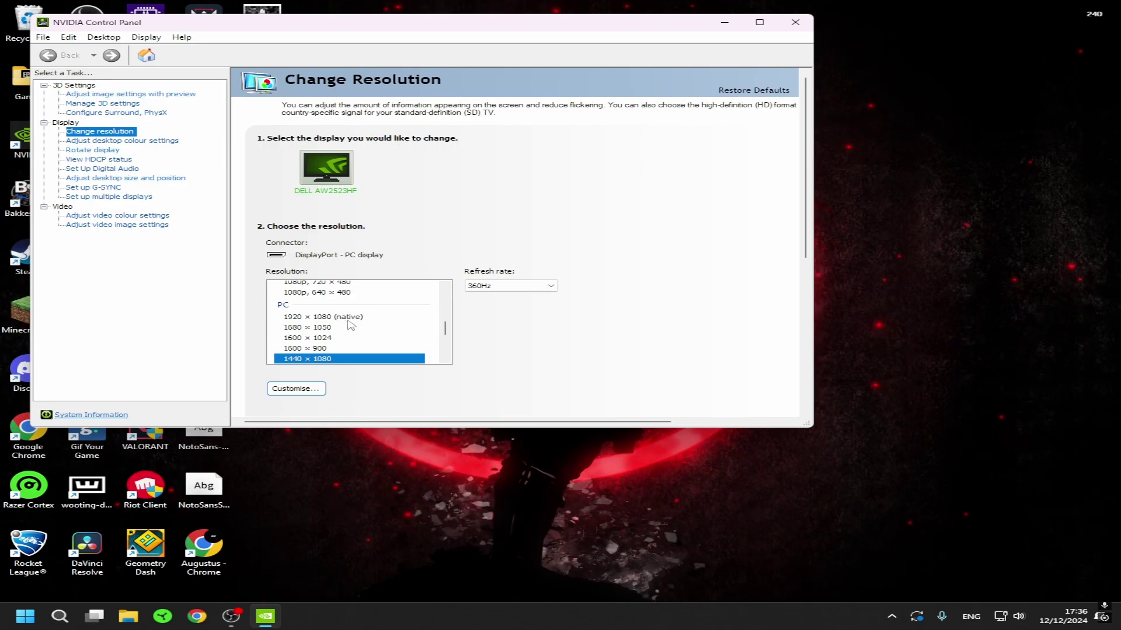
{"action": "left_click", "coordinate": [344, 318]}
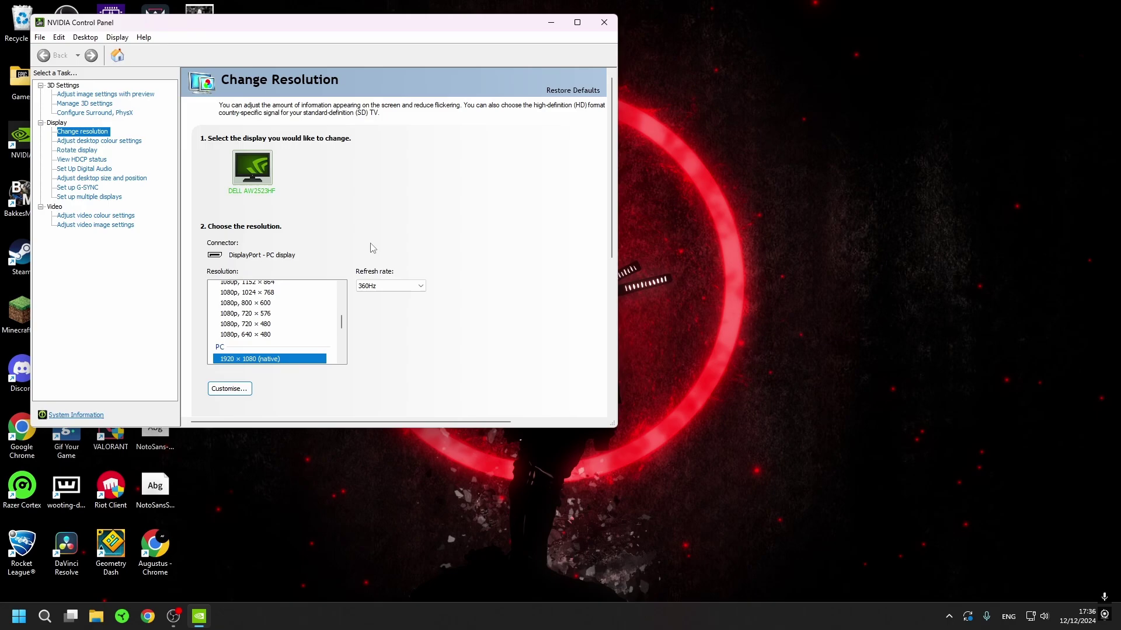
Set the display back to 1440 × 1080 and close NVIDIA Control Panel
{"action": "scroll", "coordinate": [318, 295], "scroll_direction": "down", "scroll_amount": 1}
{"action": "scroll", "coordinate": [297, 337], "scroll_direction": "down", "scroll_amount": 1}
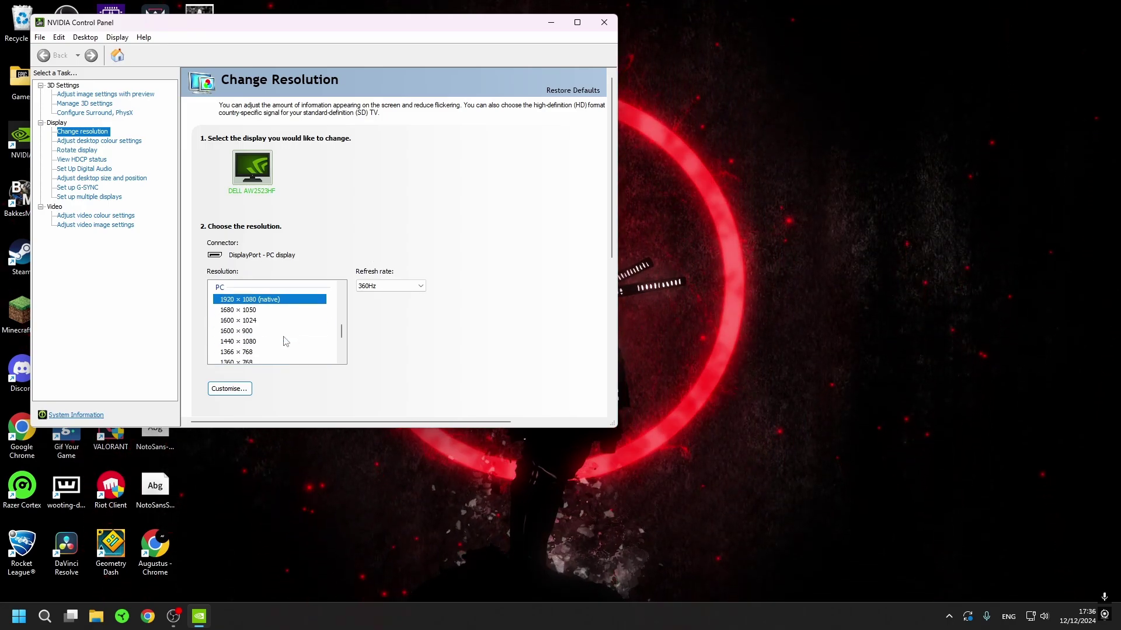
{"action": "left_click", "coordinate": [275, 342]}
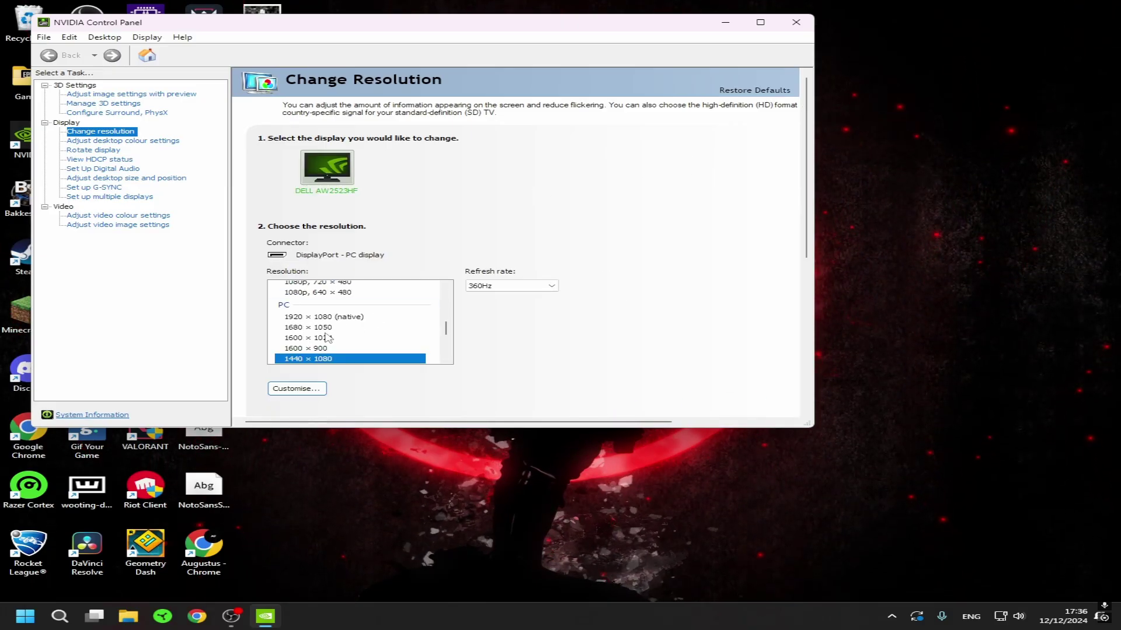
{"action": "scroll", "coordinate": [334, 342], "scroll_direction": "down", "scroll_amount": 1}
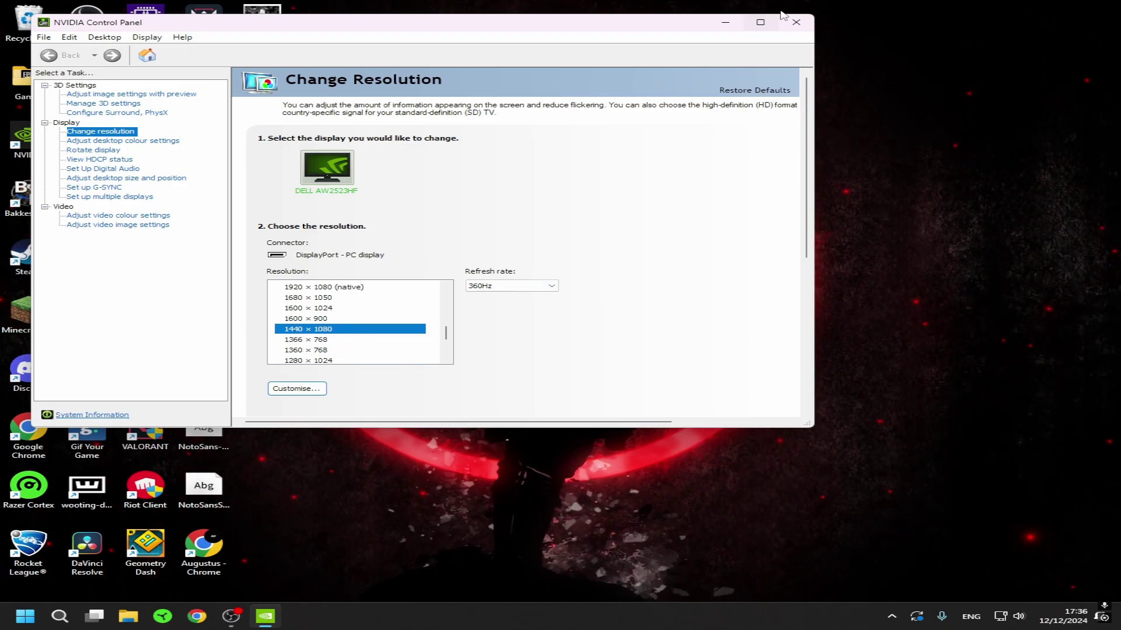
{"action": "left_click", "coordinate": [798, 24]}
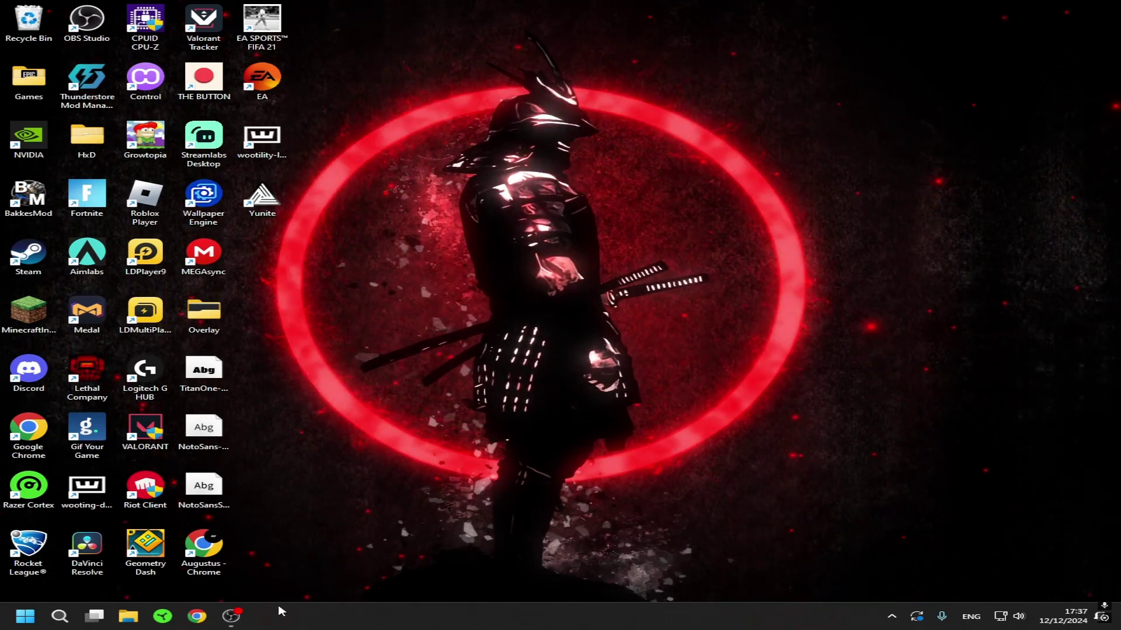
{"action": "mouse_move", "coordinate": [237, 618]}
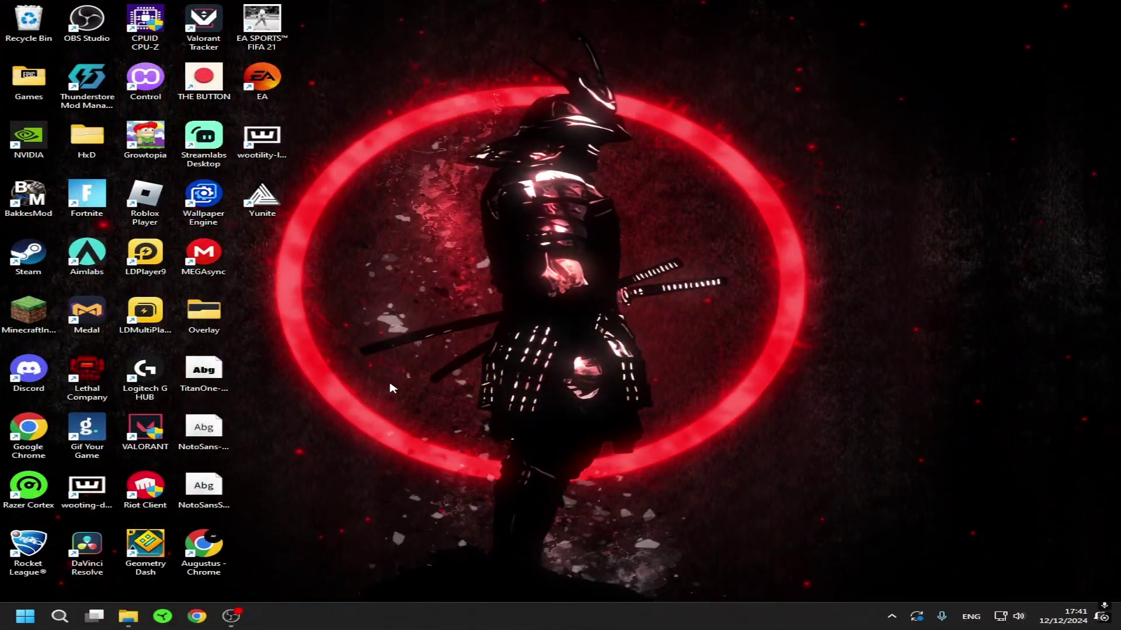
Search Windows for %localappdata% and open the AppData\Local folder in File Explorer
{"action": "left_click", "coordinate": [59, 616]}
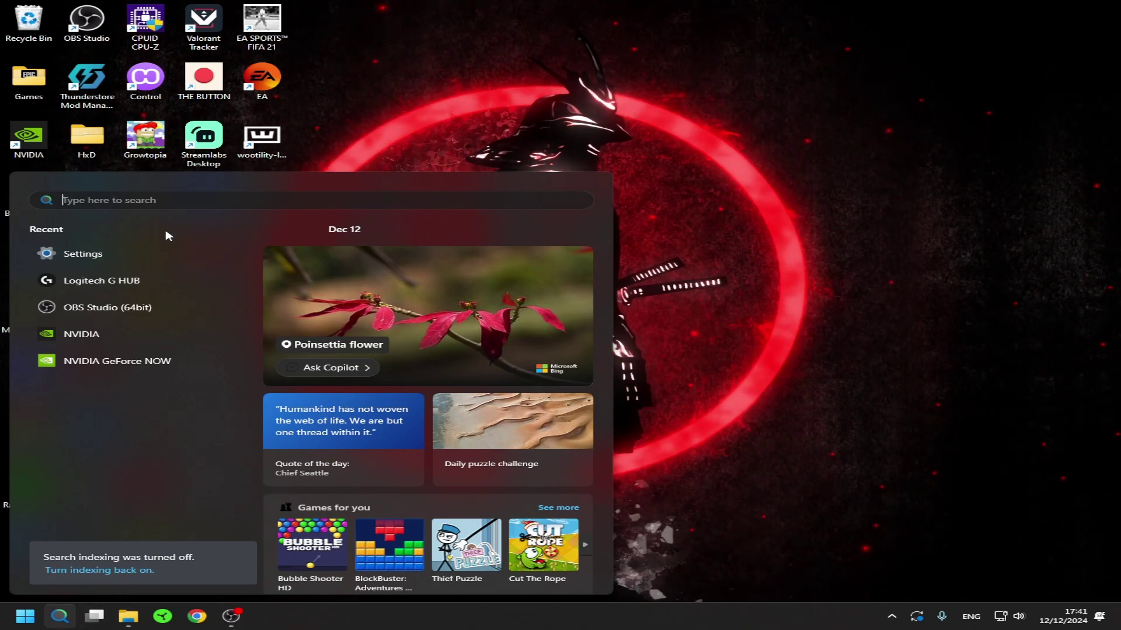
{"action": "type", "text": "%temp%lo"}
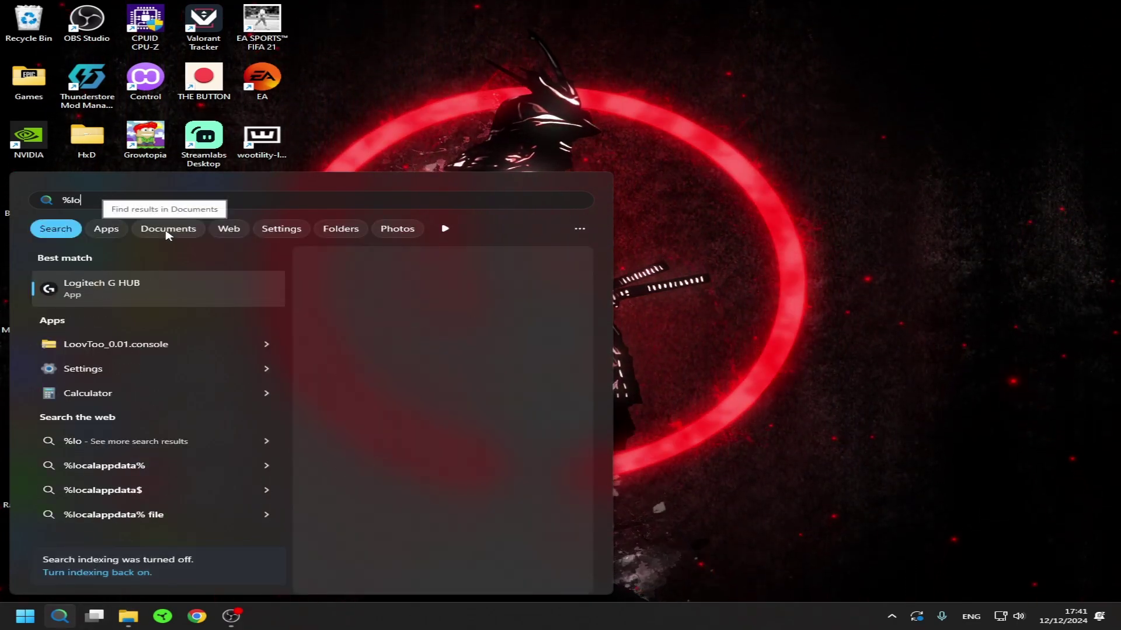
{"action": "type", "text": "calappdata%"}
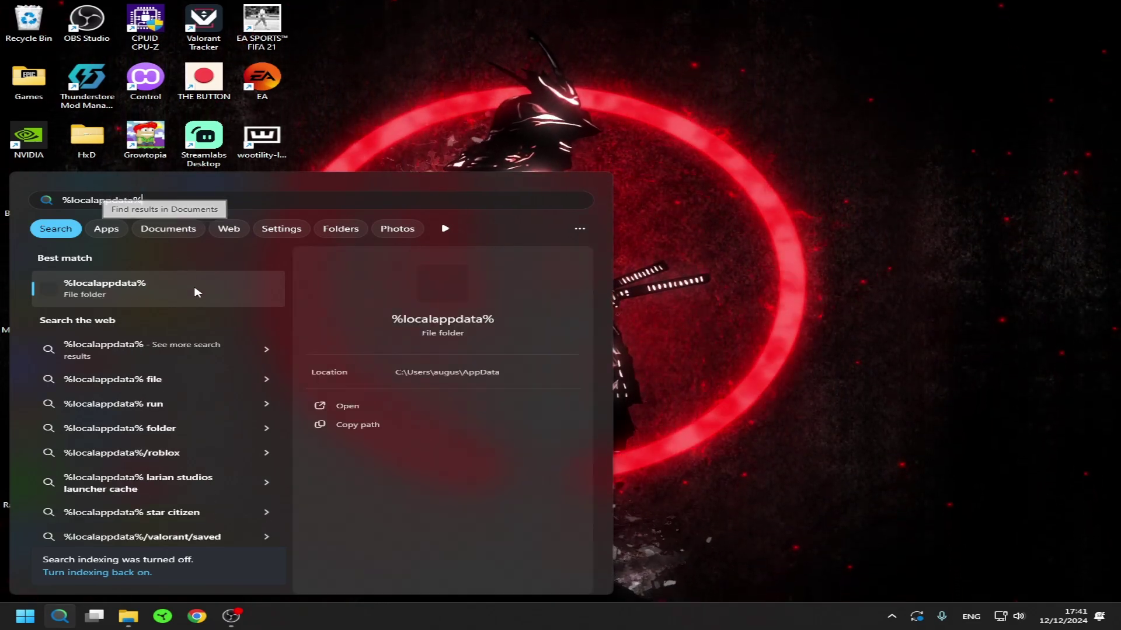
{"action": "left_click", "coordinate": [380, 407]}
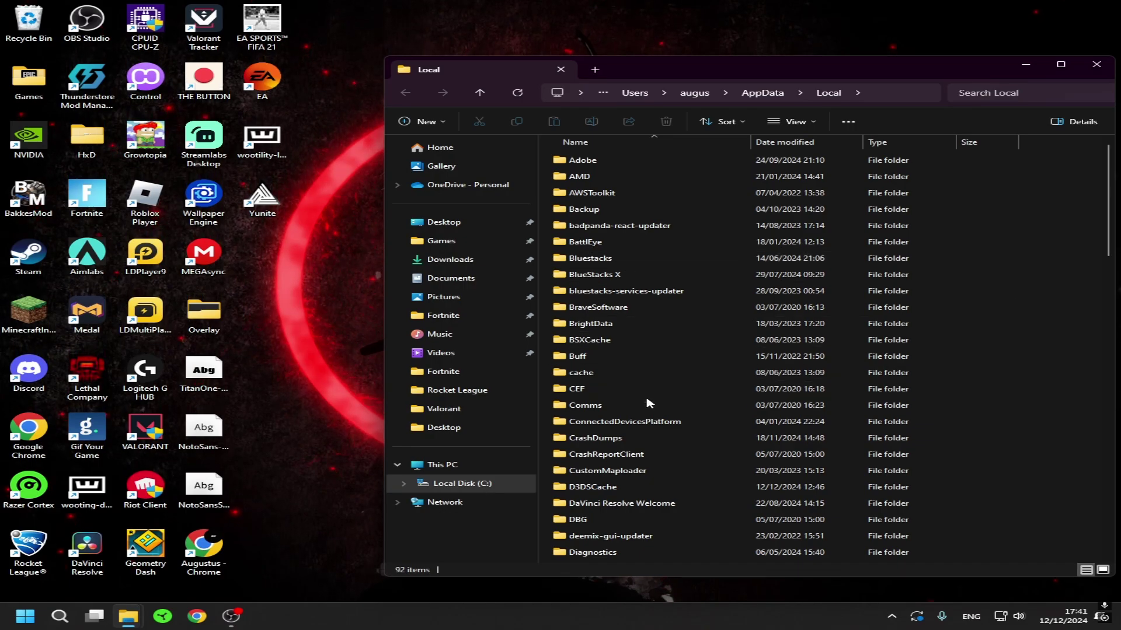
Go from AppData\Local into FortniteGame\Saved\Config\WindowsClient
{"action": "scroll", "coordinate": [655, 376], "scroll_direction": "down", "scroll_amount": 10}
{"action": "scroll", "coordinate": [652, 369], "scroll_direction": "down", "scroll_amount": 12}
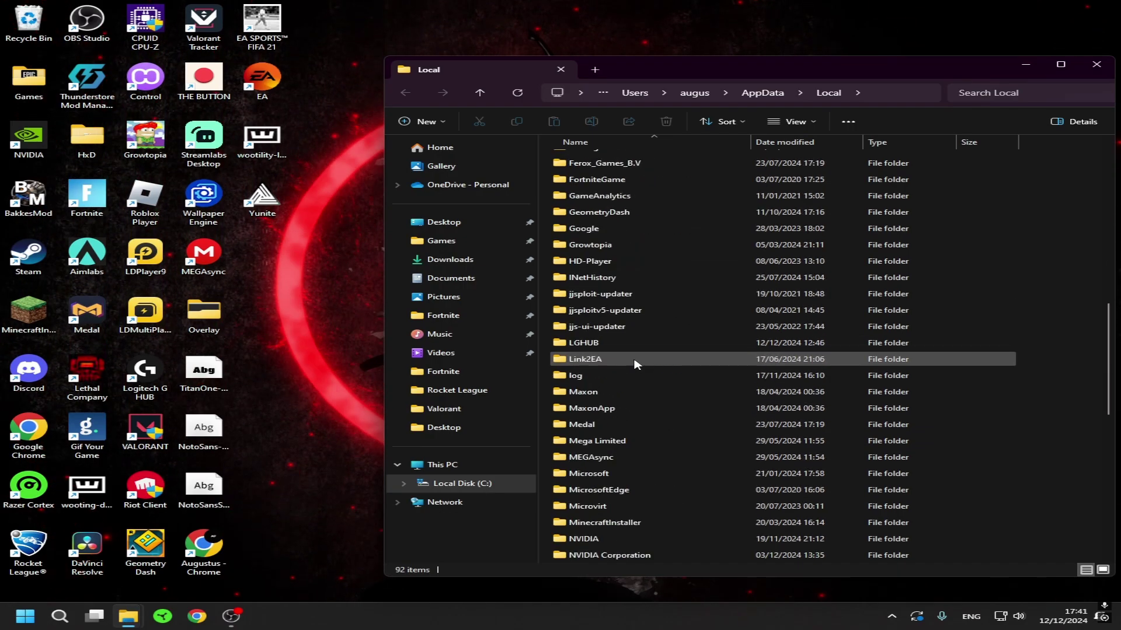
{"action": "scroll", "coordinate": [607, 350], "scroll_direction": "up", "scroll_amount": 3}
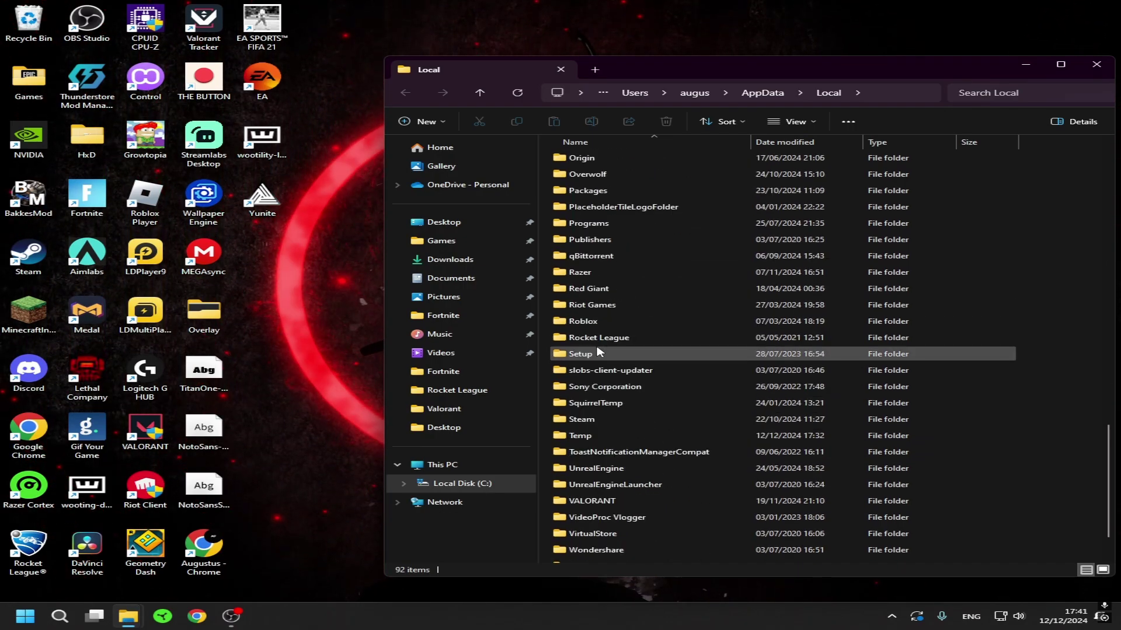
{"action": "scroll", "coordinate": [603, 350], "scroll_direction": "down", "scroll_amount": 4}
{"action": "scroll", "coordinate": [603, 349], "scroll_direction": "up", "scroll_amount": 10}
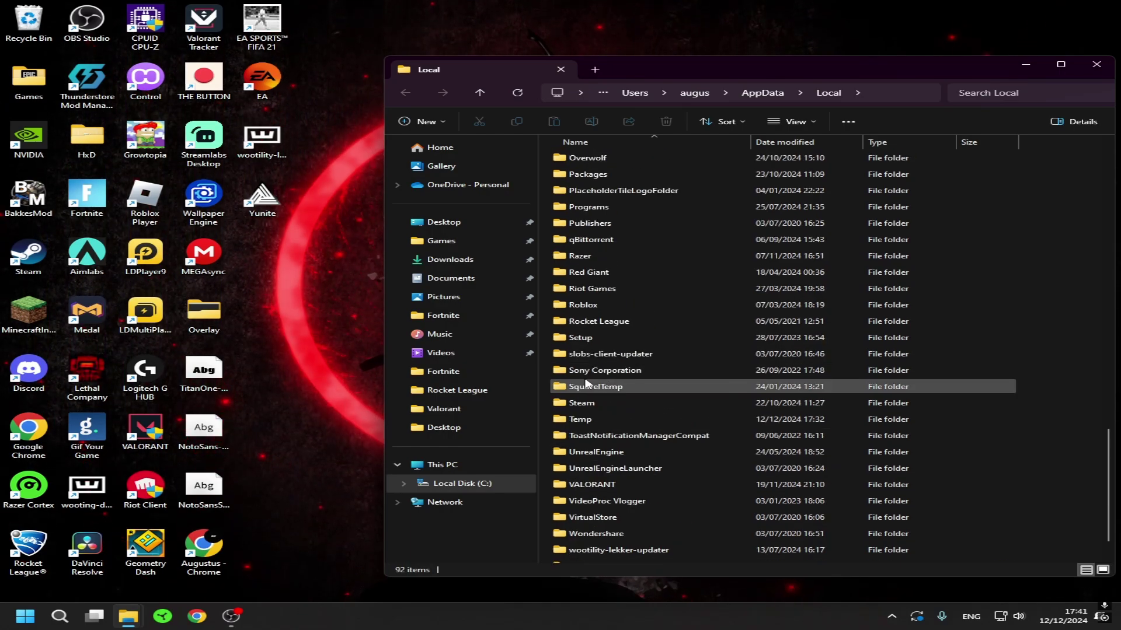
{"action": "scroll", "coordinate": [598, 297], "scroll_direction": "up", "scroll_amount": 4}
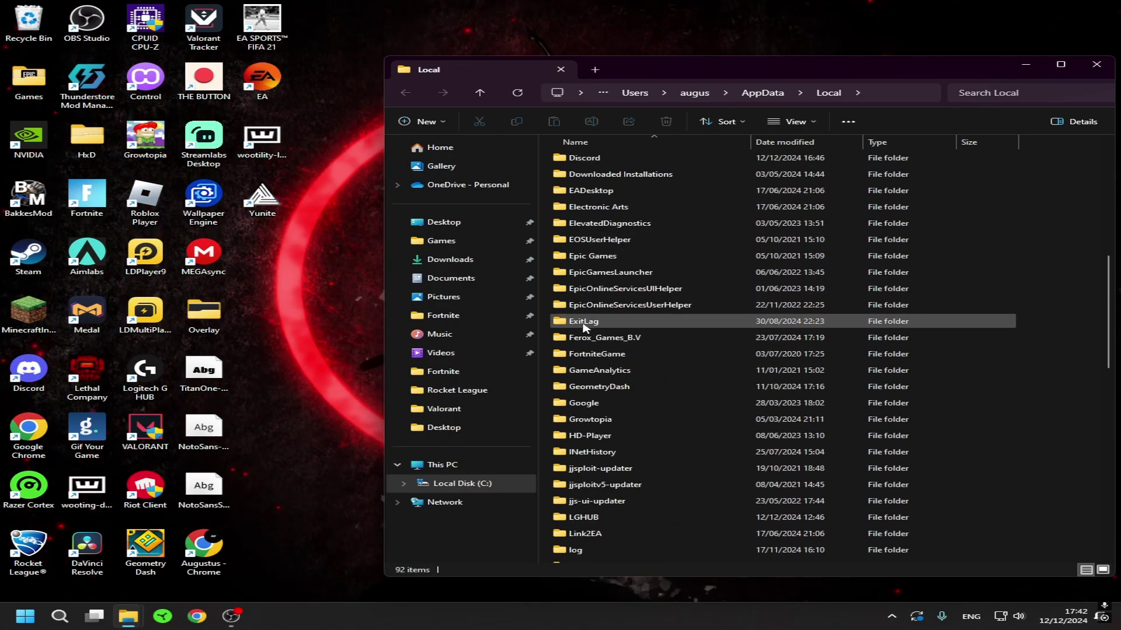
{"action": "double_click", "coordinate": [589, 355]}
{"action": "double_click", "coordinate": [589, 162]}
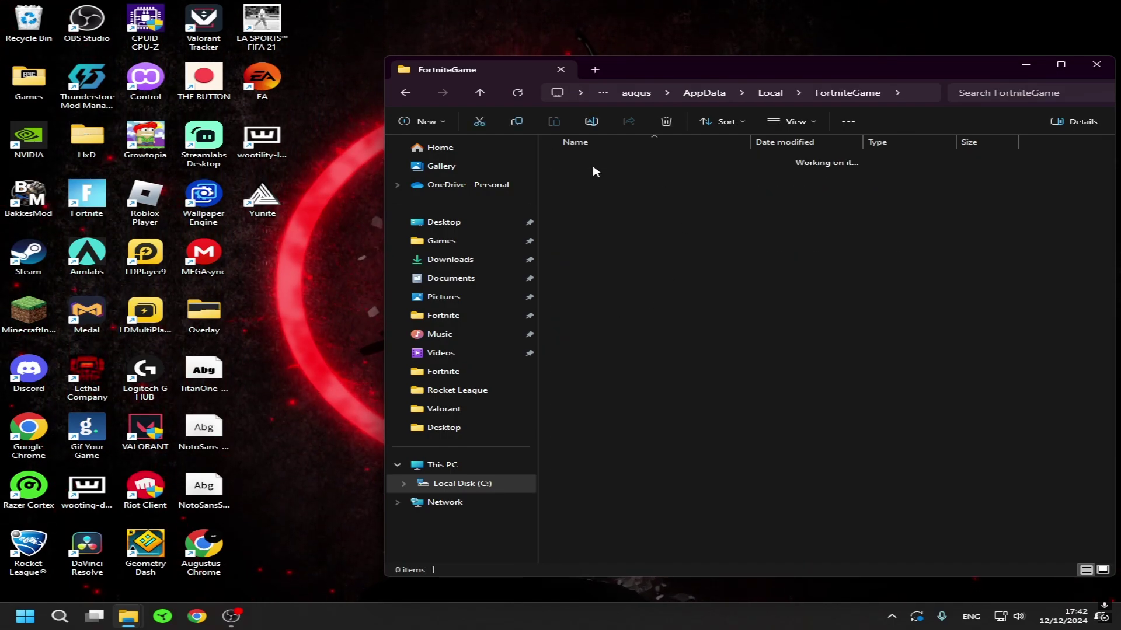
{"action": "double_click", "coordinate": [586, 176]}
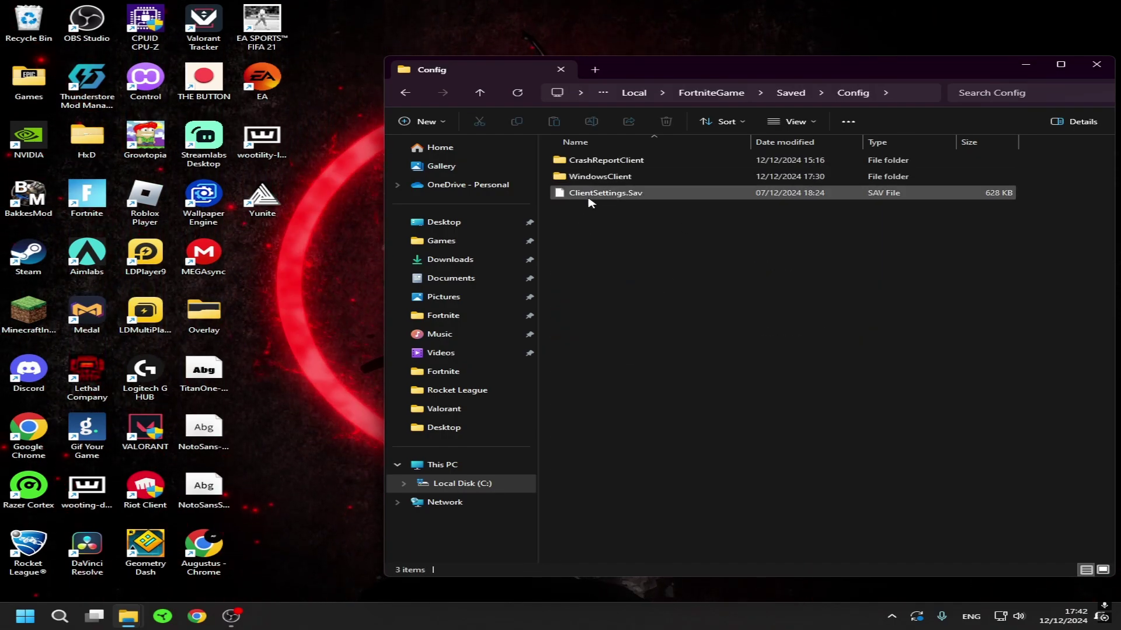
{"action": "double_click", "coordinate": [620, 178]}
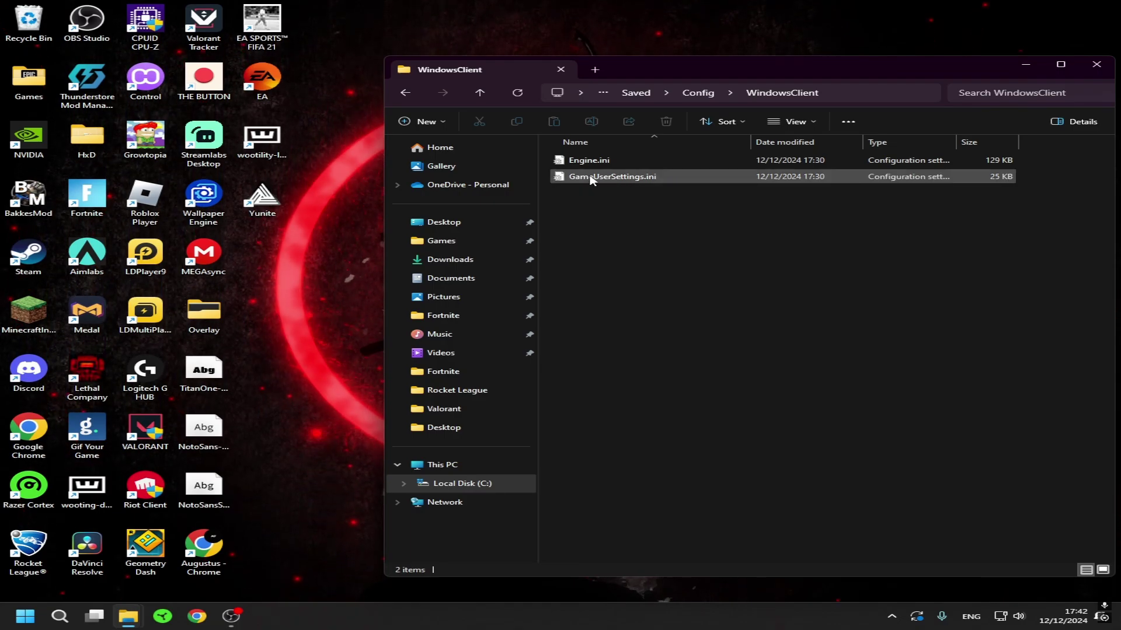
Open GameUserSettings.ini's Properties and close them without changes
{"action": "right_click", "coordinate": [618, 178]}
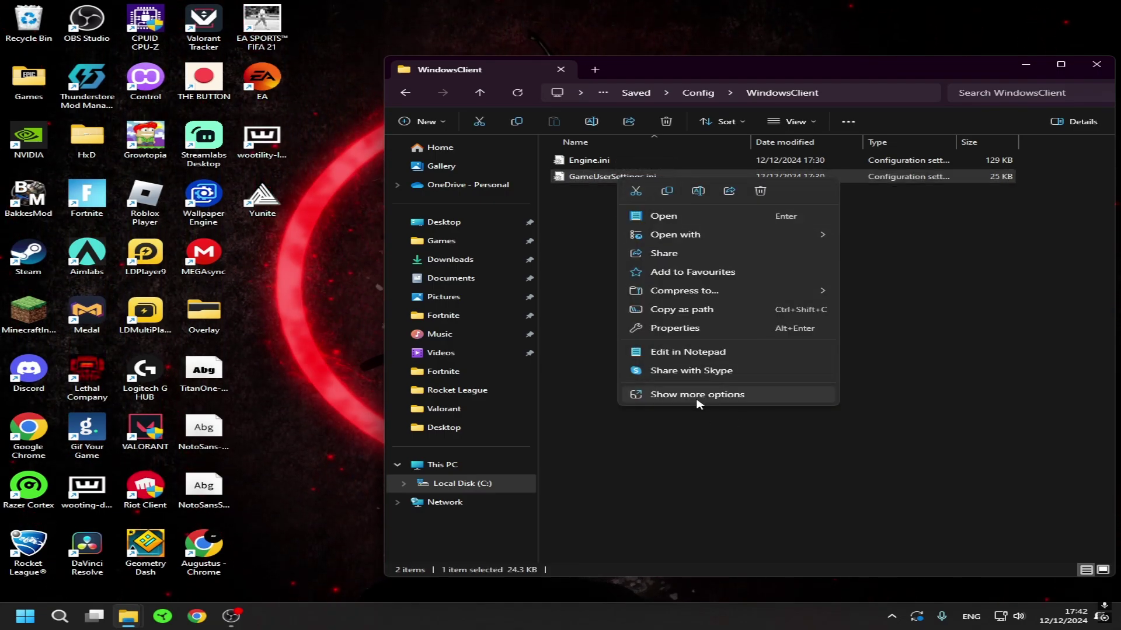
{"action": "left_click", "coordinate": [698, 401]}
{"action": "left_click", "coordinate": [706, 441]}
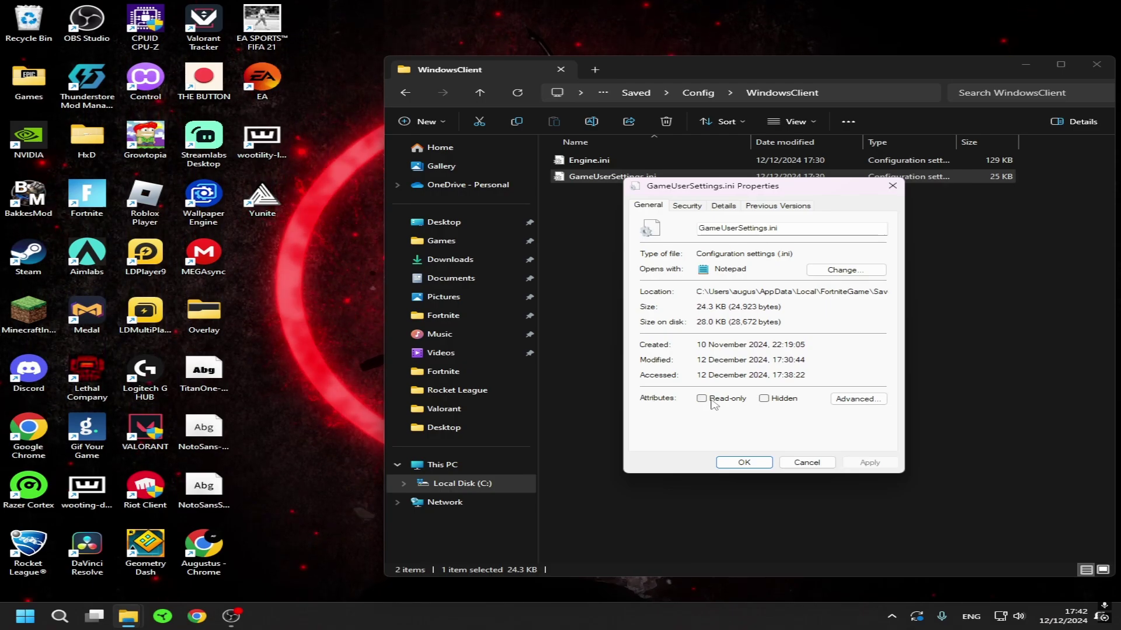
{"action": "left_click", "coordinate": [743, 462]}
Recheck the file's attributes in Properties, leaving Read-only unchecked, then reopen its full context menu
{"action": "right_click", "coordinate": [636, 179]}
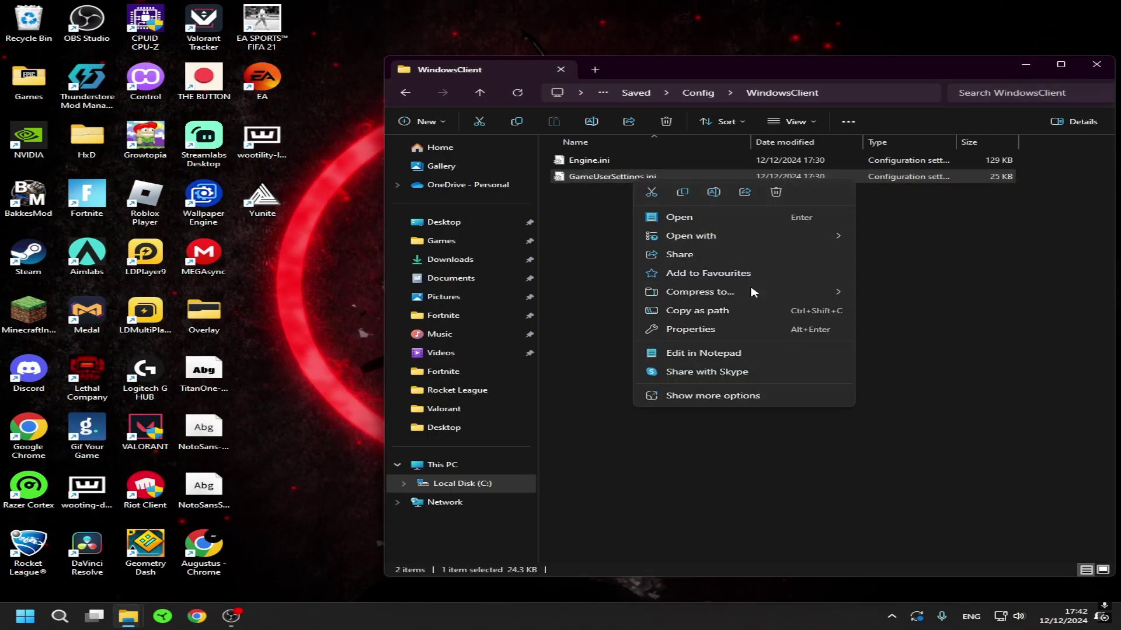
{"action": "left_click", "coordinate": [677, 395]}
{"action": "left_click", "coordinate": [657, 442]}
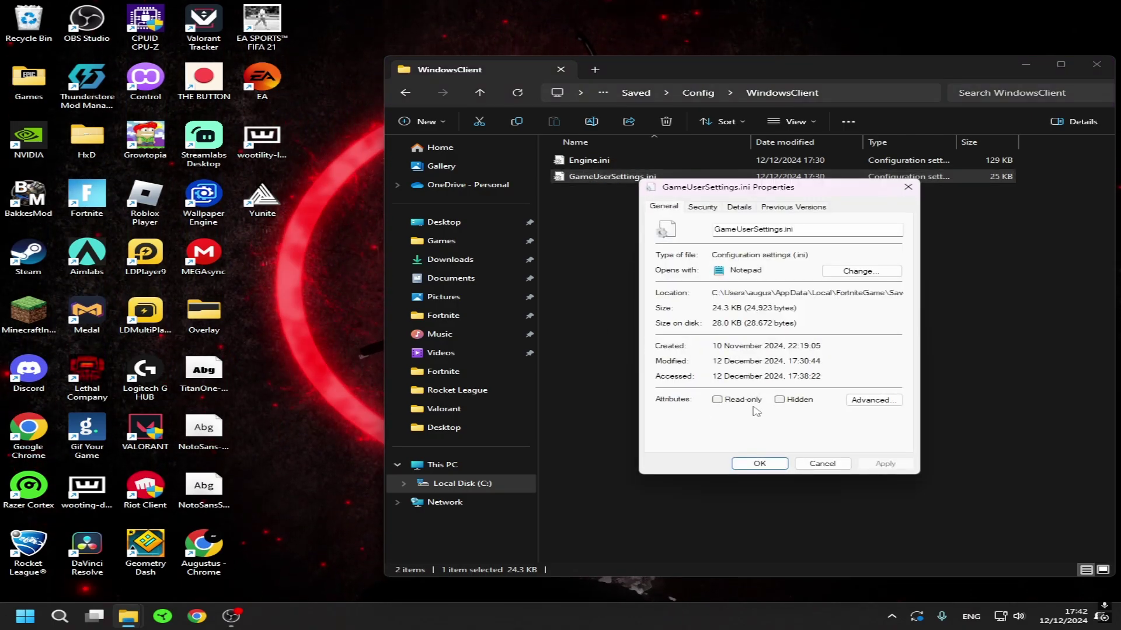
{"action": "left_click", "coordinate": [759, 463]}
{"action": "right_click", "coordinate": [646, 179]}
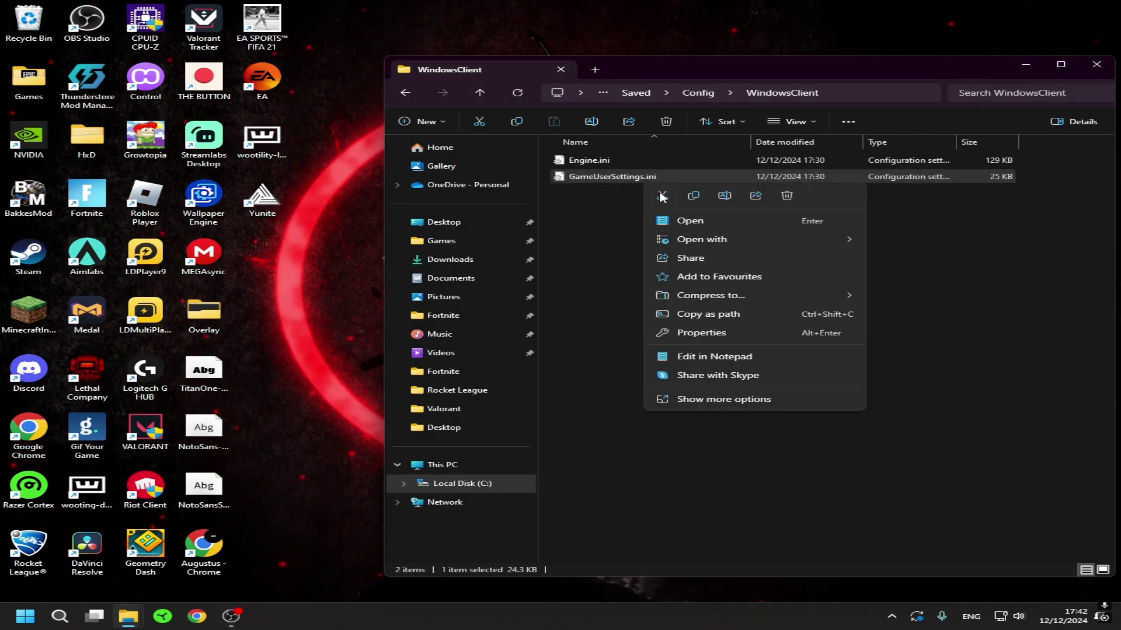
{"action": "left_click", "coordinate": [661, 400]}
Open GameUserSettings.ini in Notepad and scroll down to the resolution lines
{"action": "left_click", "coordinate": [691, 204]}
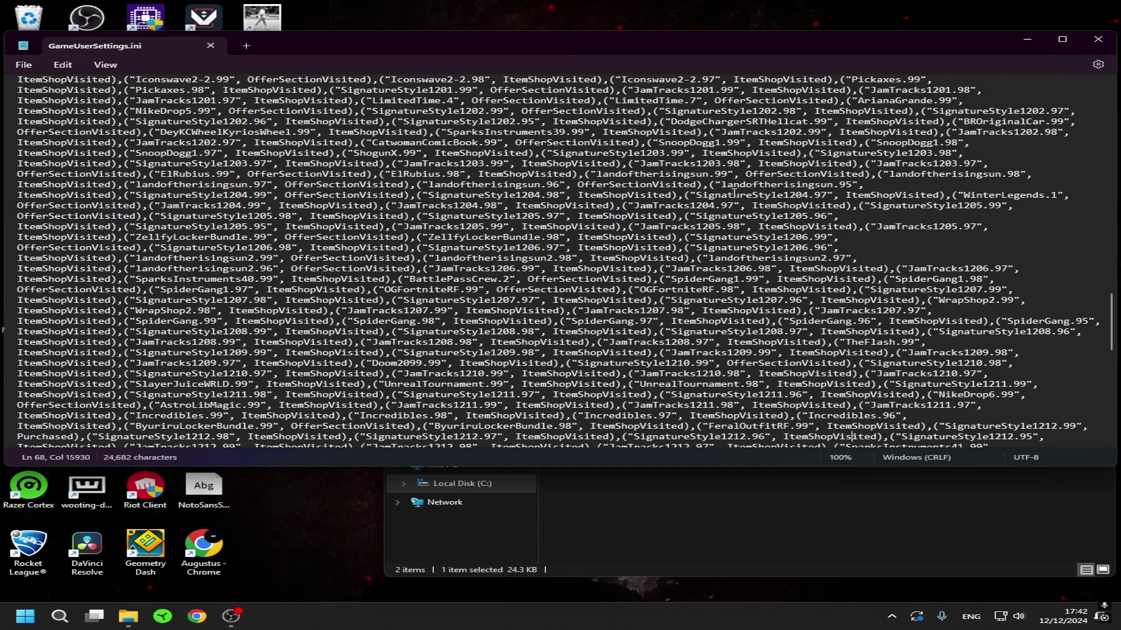
{"action": "scroll", "coordinate": [290, 311], "scroll_direction": "down", "scroll_amount": 1}
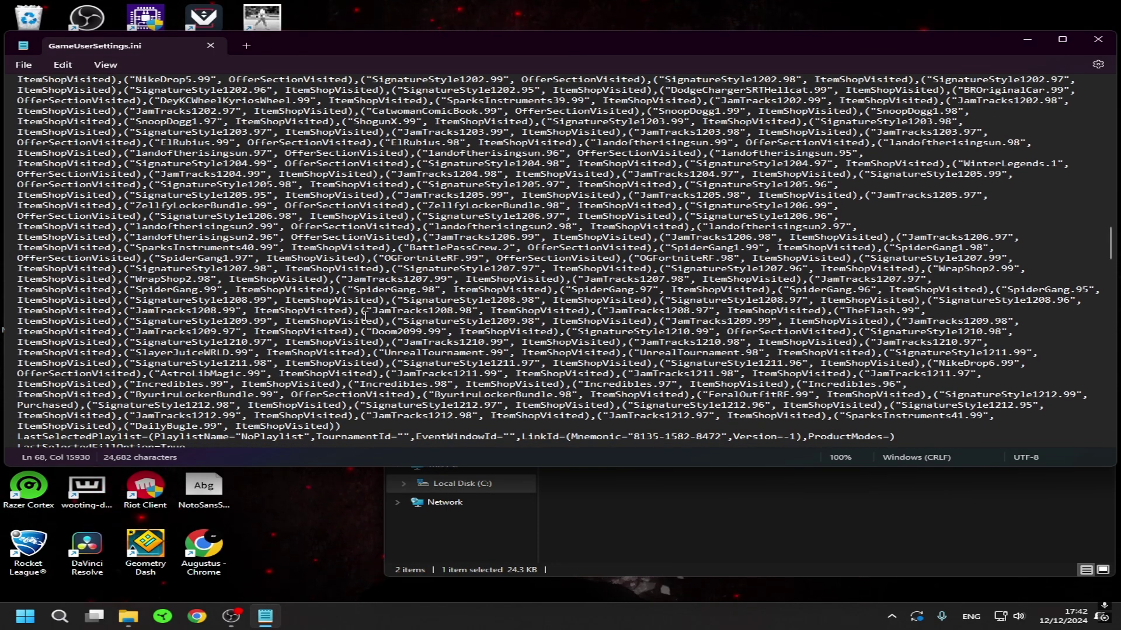
{"action": "scroll", "coordinate": [364, 316], "scroll_direction": "down", "scroll_amount": 7}
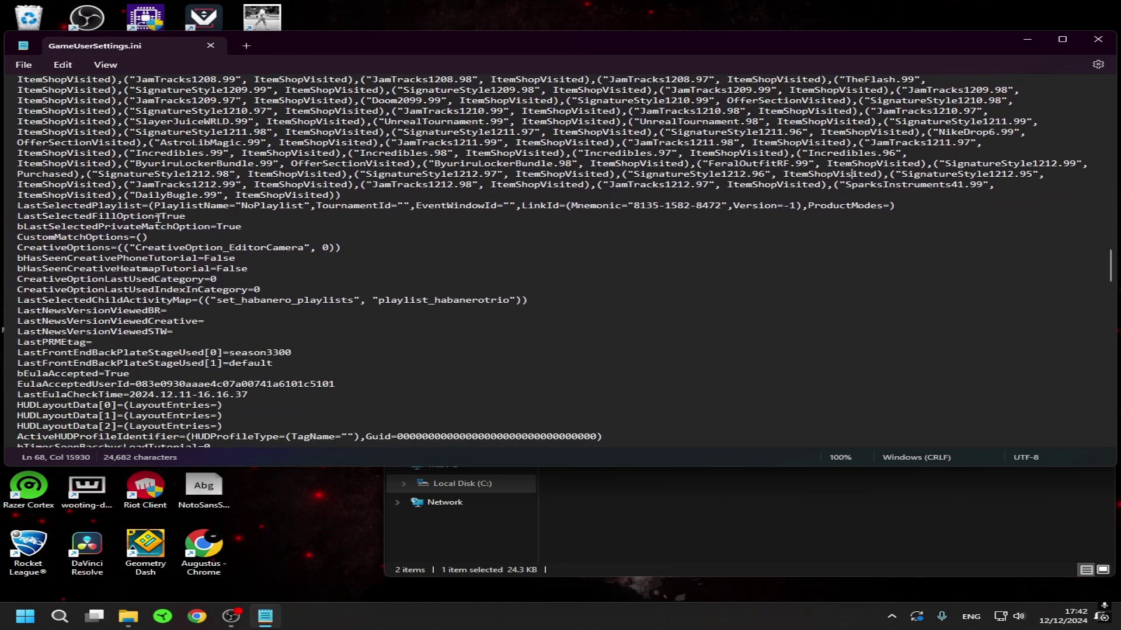
{"action": "scroll", "coordinate": [159, 219], "scroll_direction": "down", "scroll_amount": 15}
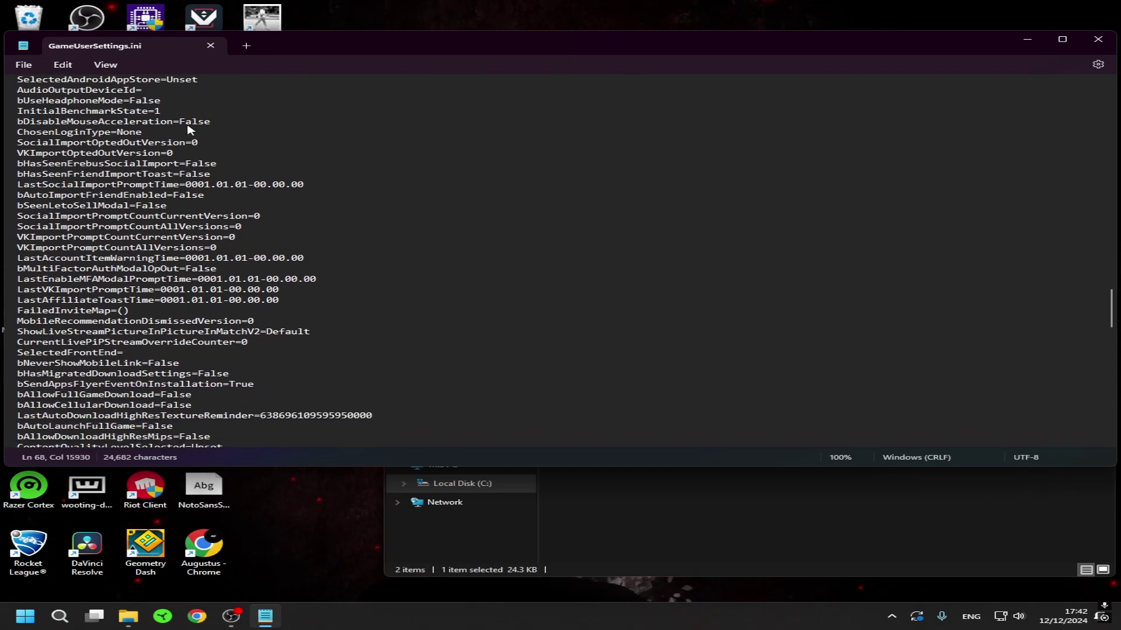
{"action": "scroll", "coordinate": [188, 128], "scroll_direction": "down", "scroll_amount": 6}
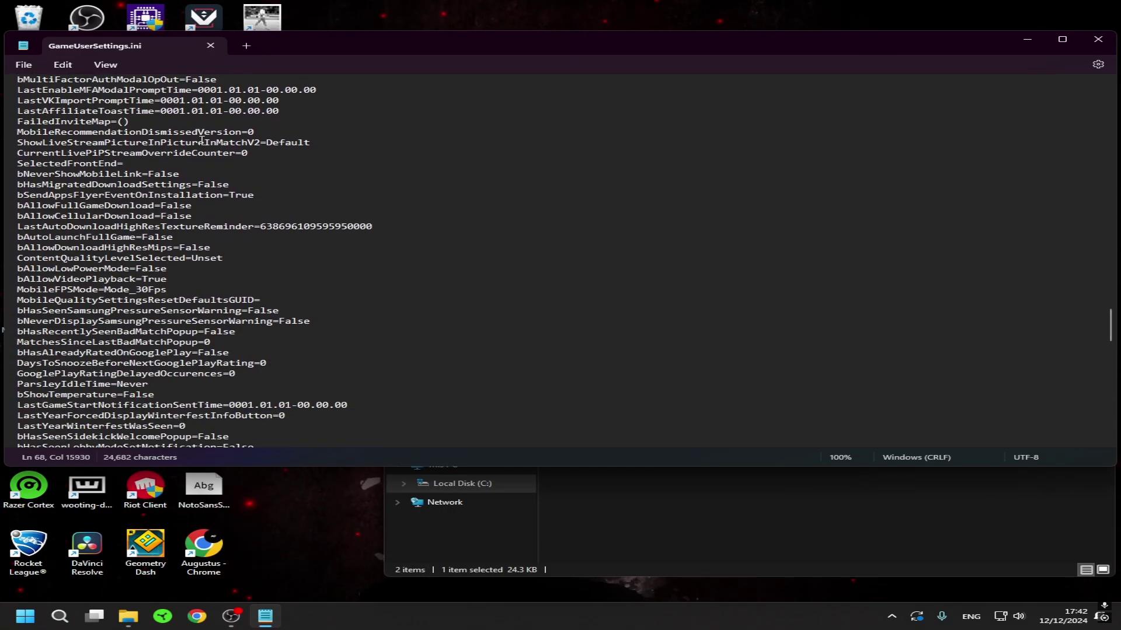
{"action": "scroll", "coordinate": [202, 140], "scroll_direction": "down", "scroll_amount": 10}
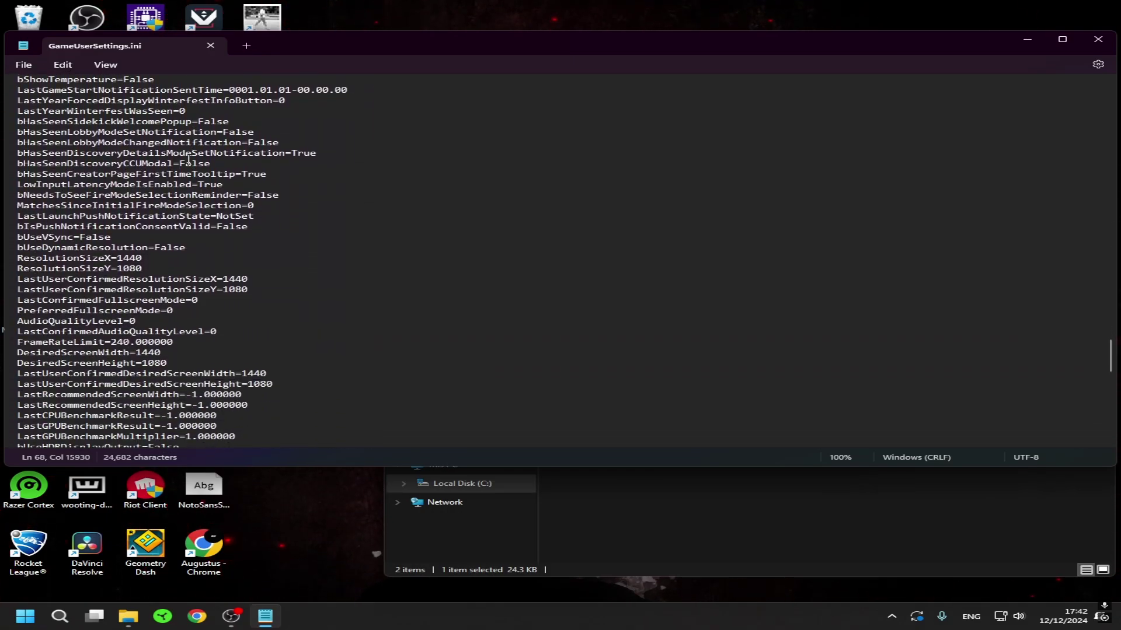
{"action": "scroll", "coordinate": [74, 220], "scroll_direction": "down", "scroll_amount": 1}
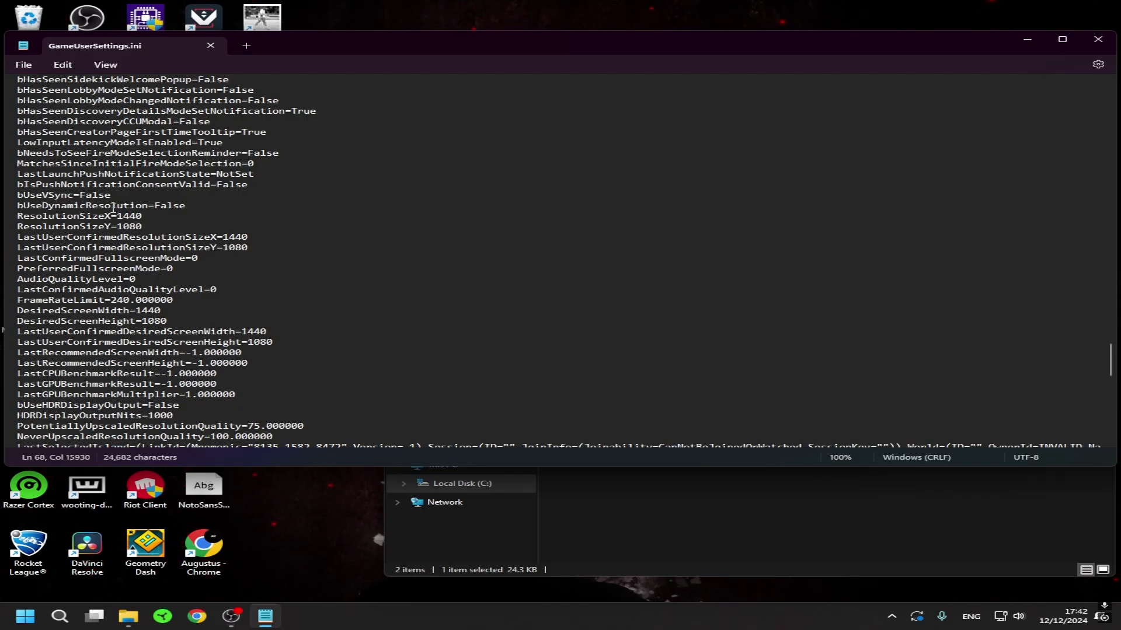
Change ResolutionSizeX, LastUserConfirmedDesiredScreenWidth and DesiredScreenWidth from 1440 to 1920
{"action": "left_click", "coordinate": [148, 215]}
{"action": "key", "text": "BackSpace"}
{"action": "key", "text": "BackSpace"}
{"action": "key", "text": "BackSpace"}
{"action": "type", "text": "9"}
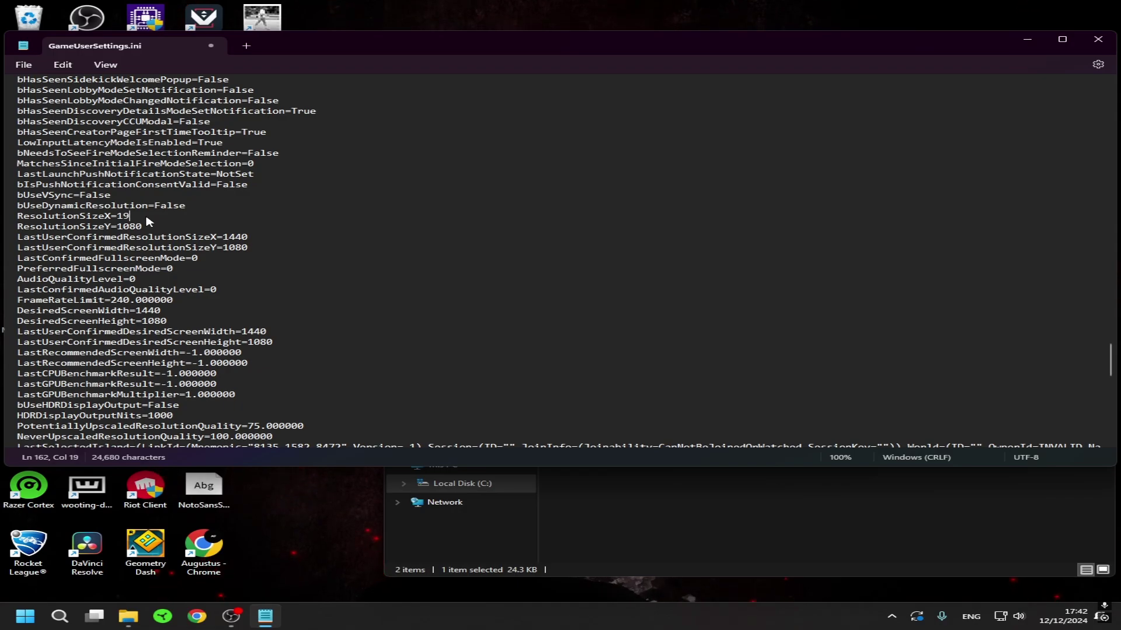
{"action": "type", "text": "20"}
{"action": "key", "text": "BackSpace"}
{"action": "key", "text": "BackSpace"}
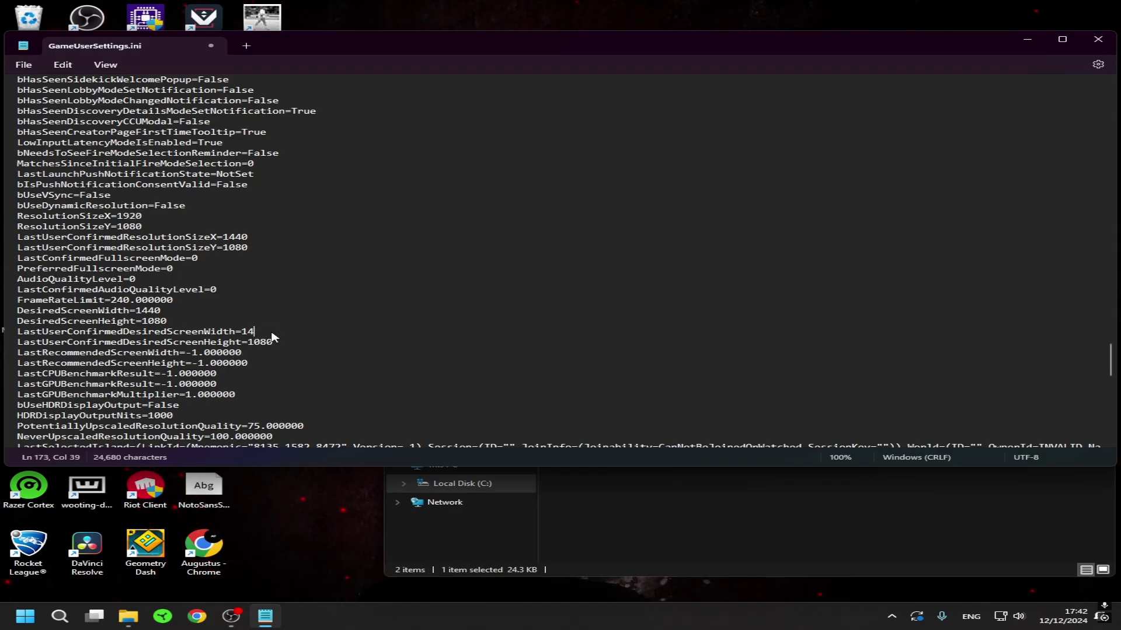
{"action": "type", "text": "920"}
{"action": "left_click", "coordinate": [162, 313]}
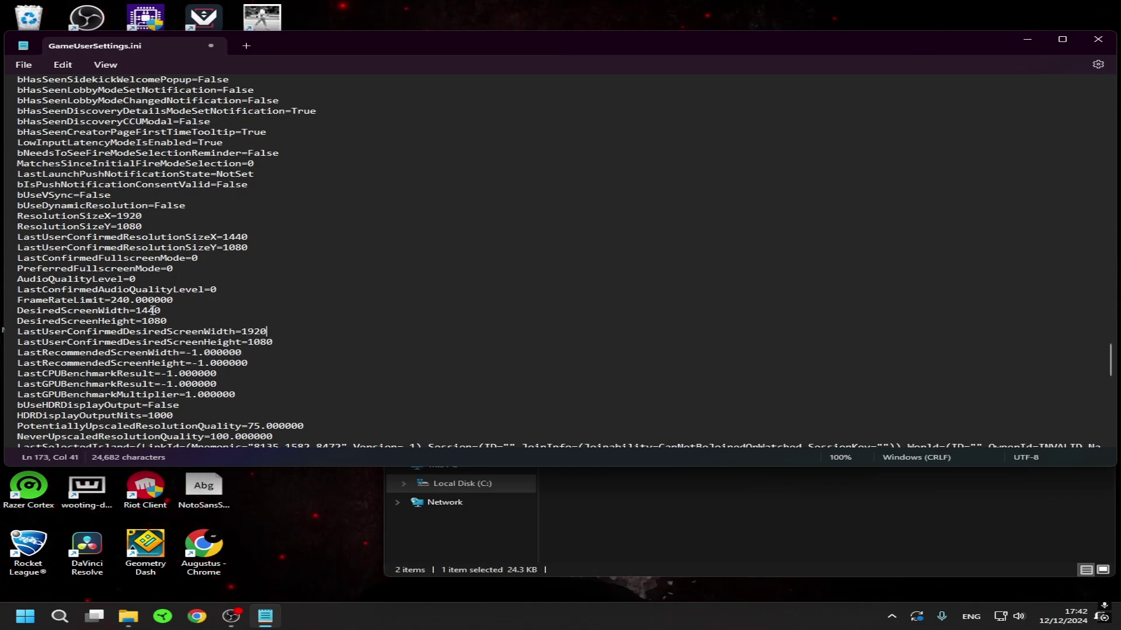
{"action": "key", "text": "BackSpace"}
{"action": "key", "text": "BackSpace"}
{"action": "key", "text": "BackSpace"}
{"action": "type", "text": "920"}
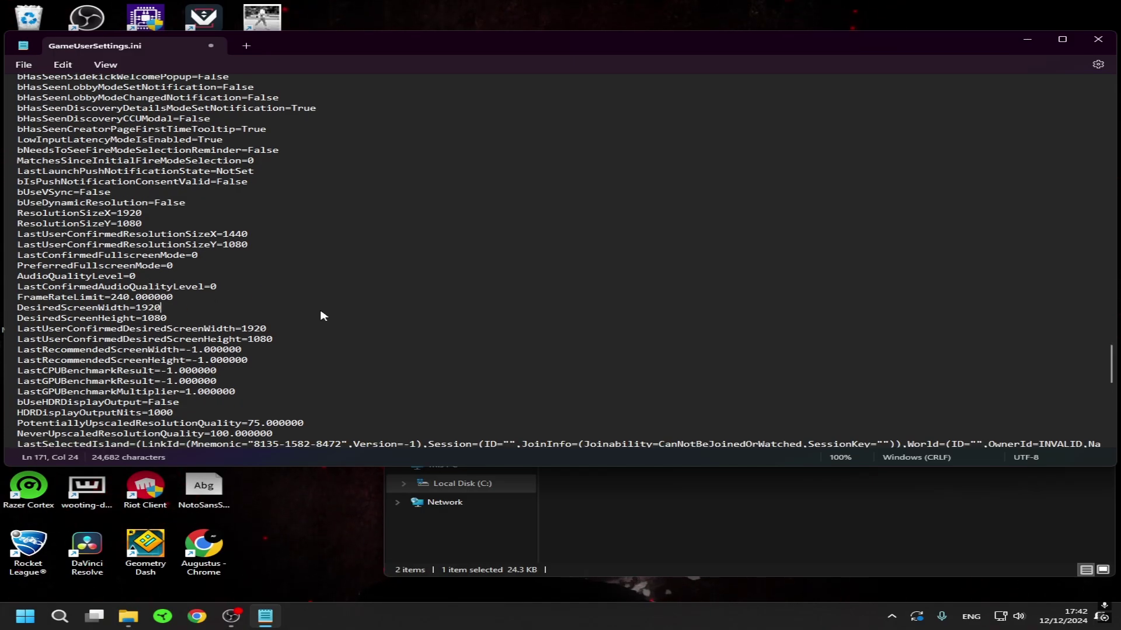
Scroll through the settings file to review the edited width values
{"action": "scroll", "coordinate": [268, 280], "scroll_direction": "down", "scroll_amount": 1}
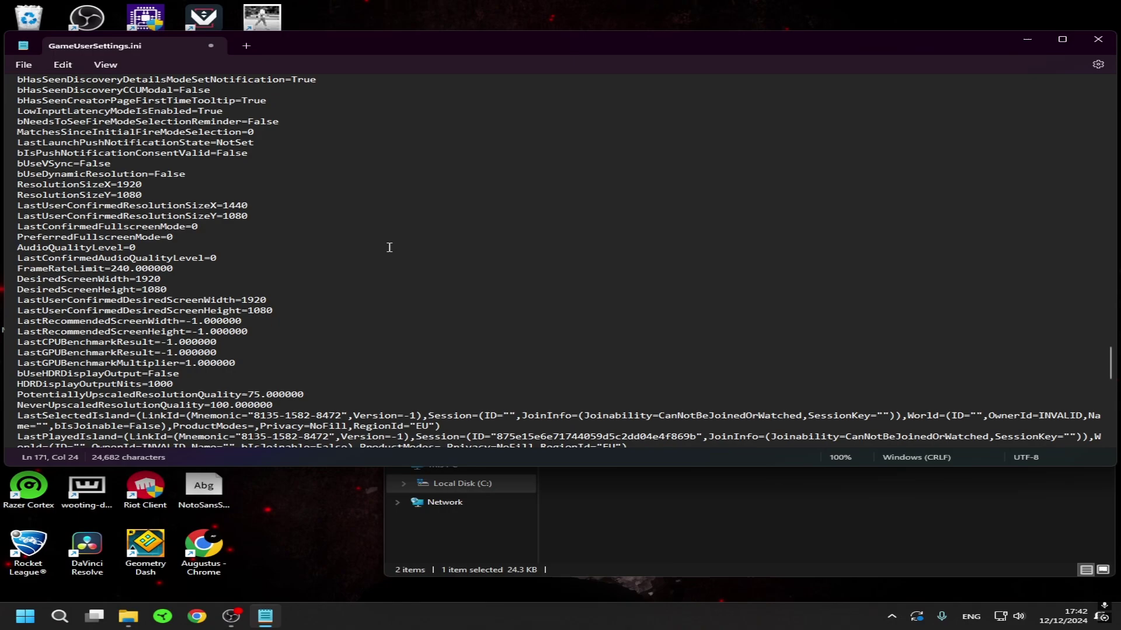
{"action": "scroll", "coordinate": [357, 219], "scroll_direction": "down", "scroll_amount": 1}
{"action": "scroll", "coordinate": [277, 345], "scroll_direction": "down", "scroll_amount": 4}
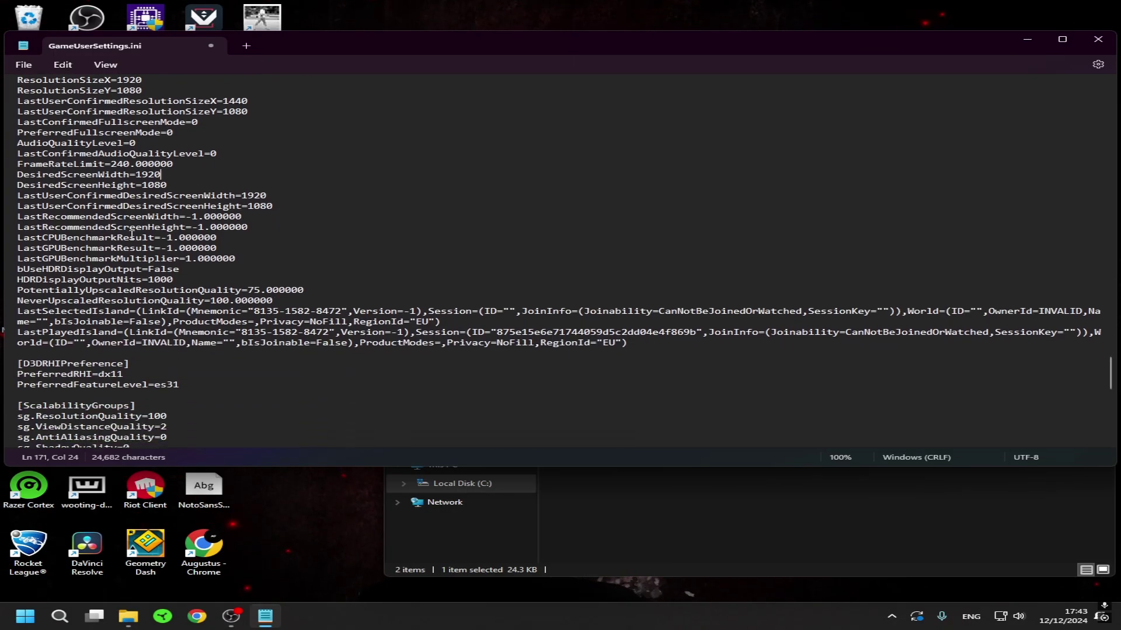
{"action": "scroll", "coordinate": [178, 268], "scroll_direction": "down", "scroll_amount": 8}
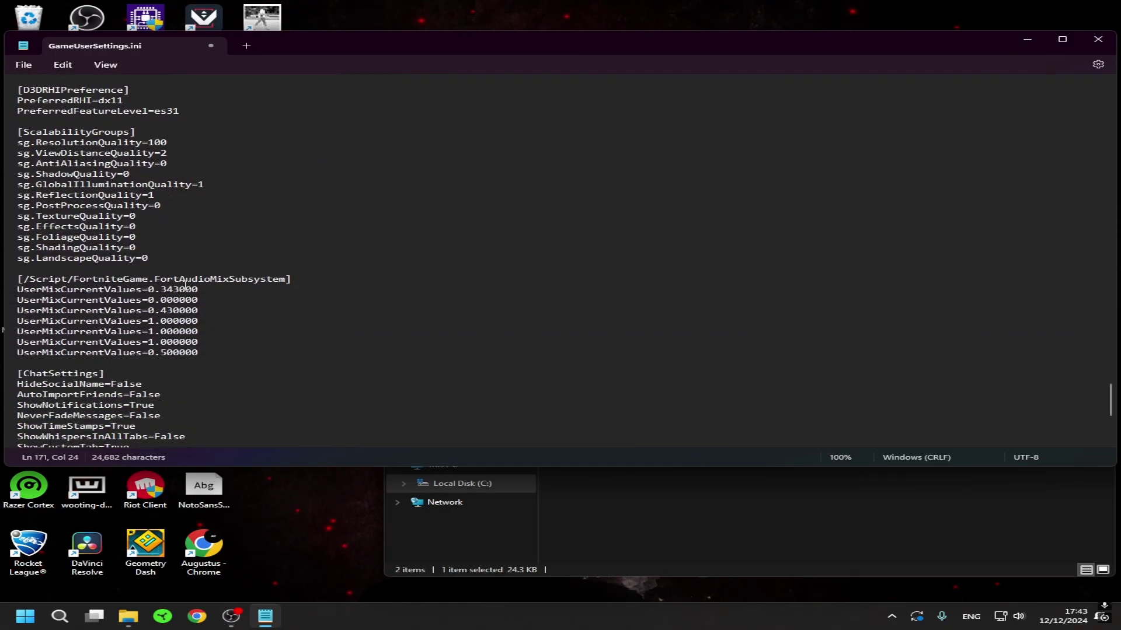
{"action": "scroll", "coordinate": [180, 298], "scroll_direction": "up", "scroll_amount": 18}
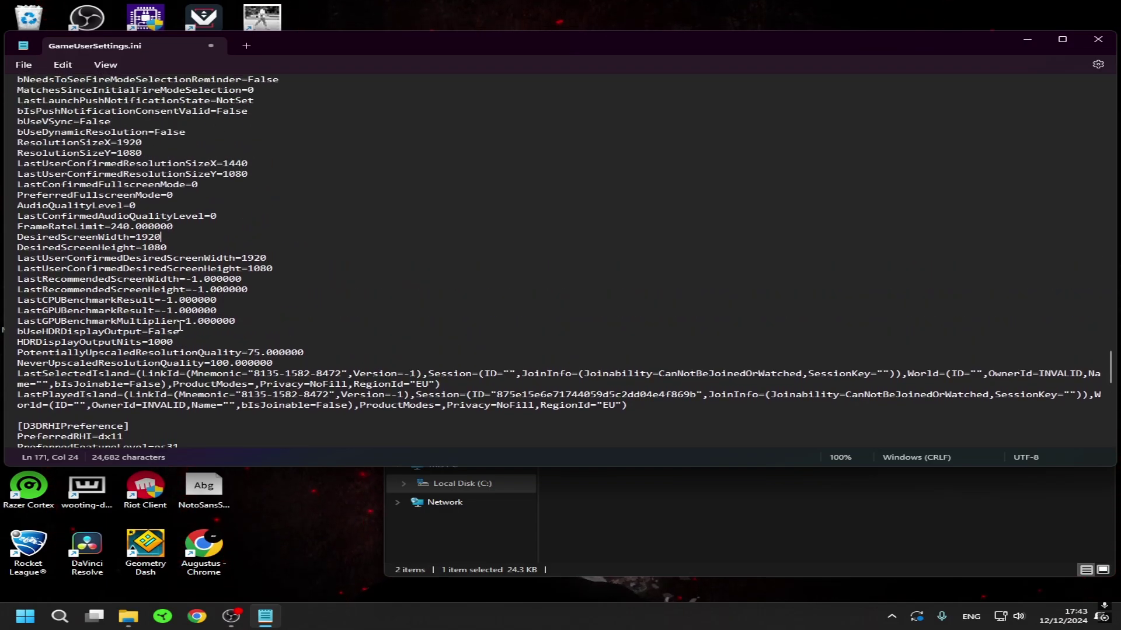
{"action": "scroll", "coordinate": [105, 302], "scroll_direction": "up", "scroll_amount": 2}
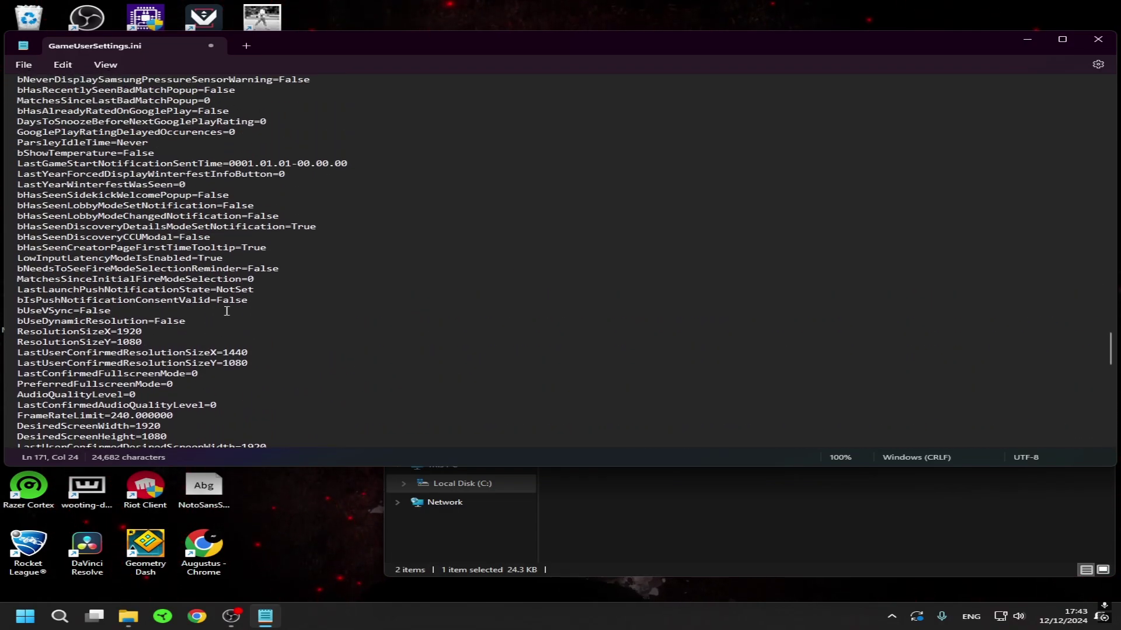
{"action": "scroll", "coordinate": [266, 231], "scroll_direction": "down", "scroll_amount": 2}
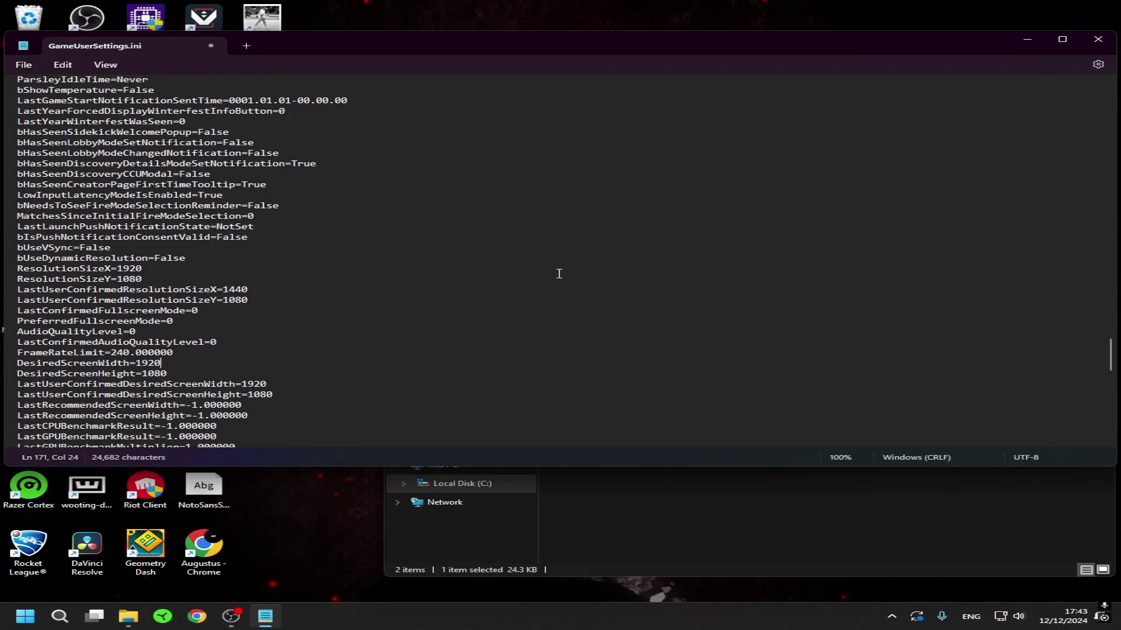
{"action": "scroll", "coordinate": [319, 260], "scroll_direction": "up", "scroll_amount": 4}
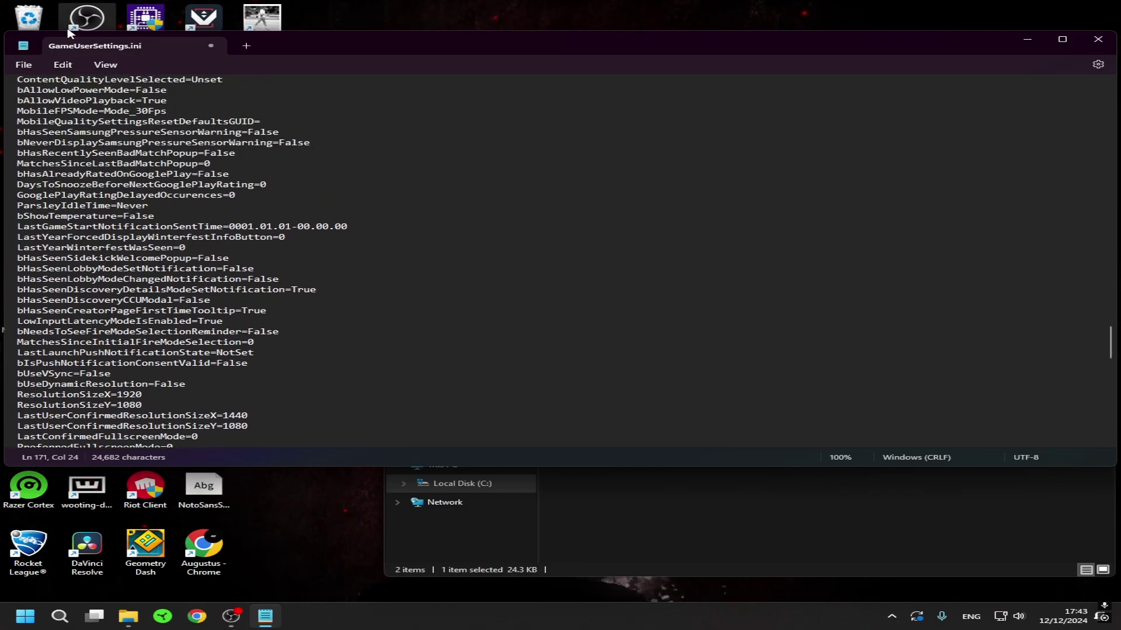
Use Notepad's Find and Replace to replace every 1920 in the file with 1440
{"action": "left_click", "coordinate": [63, 64]}
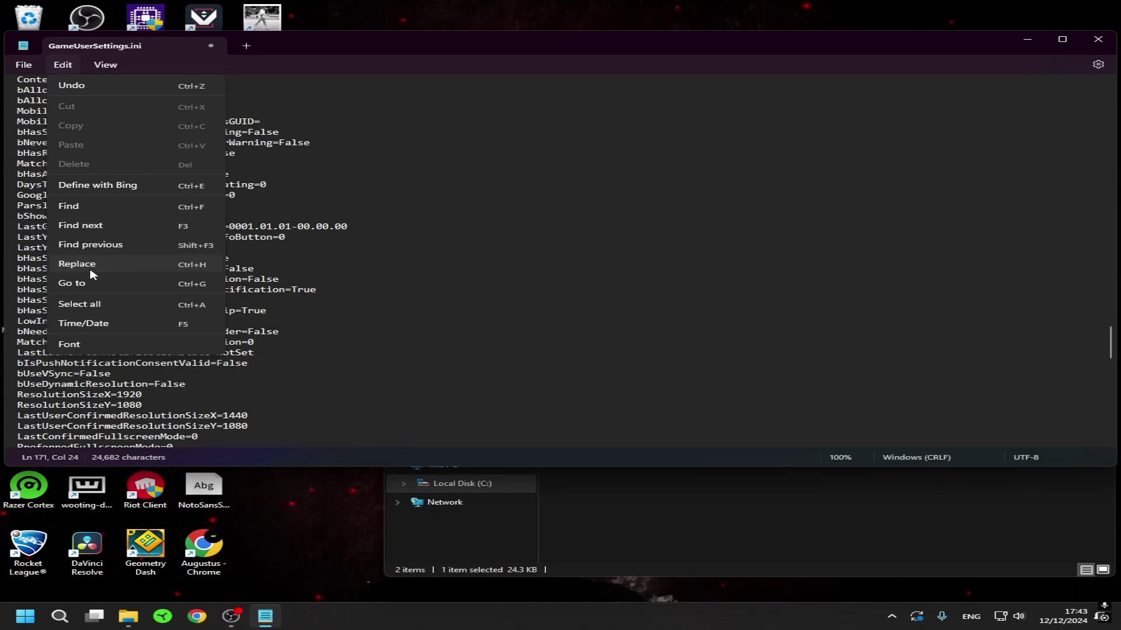
{"action": "left_click", "coordinate": [76, 264]}
{"action": "scroll", "coordinate": [163, 306], "scroll_direction": "down", "scroll_amount": 3}
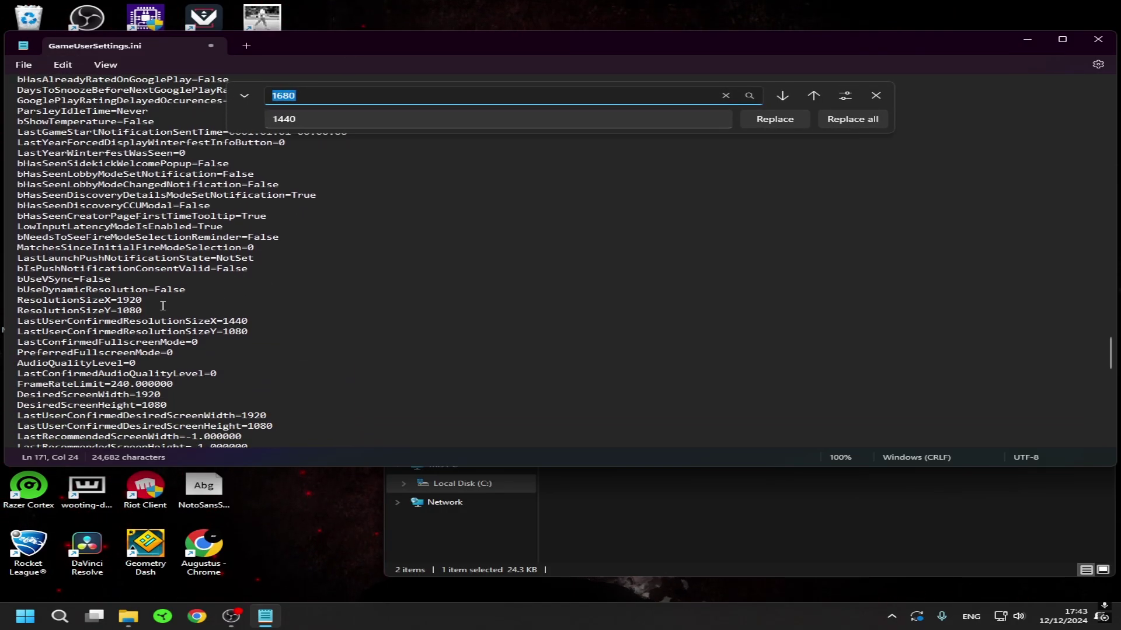
{"action": "key", "text": "BackSpace"}
{"action": "type", "text": "1920"}
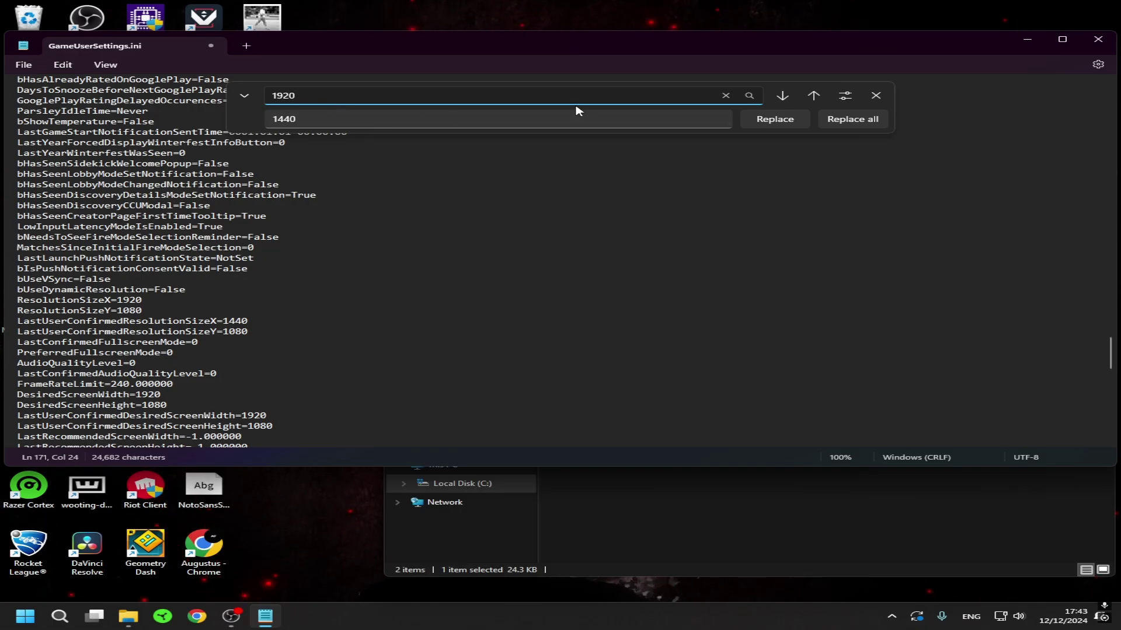
{"action": "left_click", "coordinate": [342, 118]}
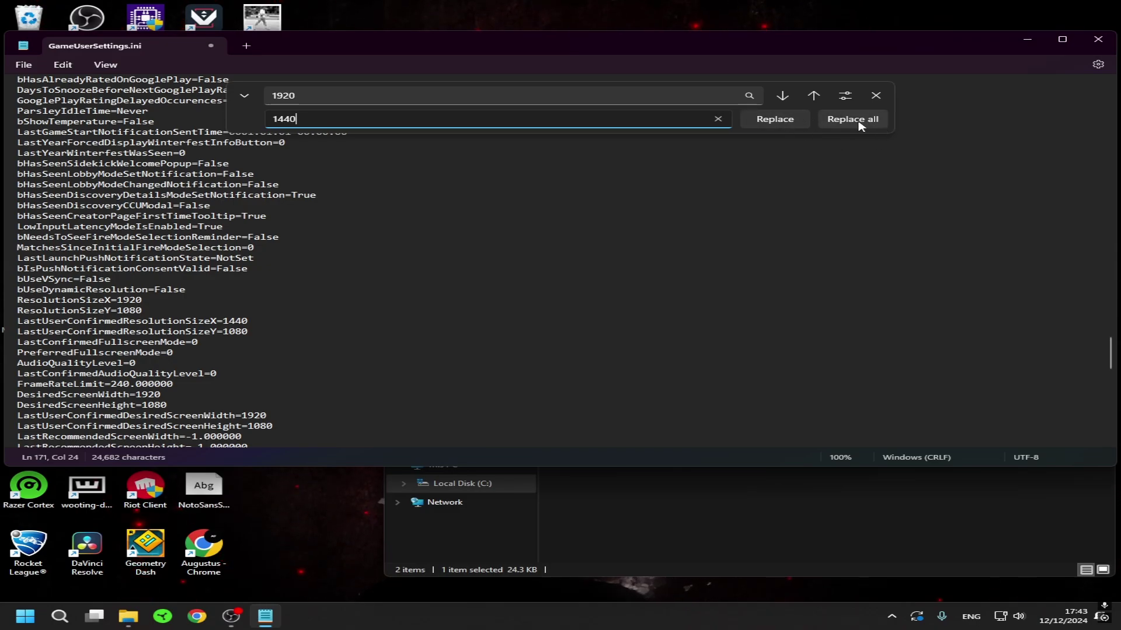
{"action": "left_click", "coordinate": [859, 125]}
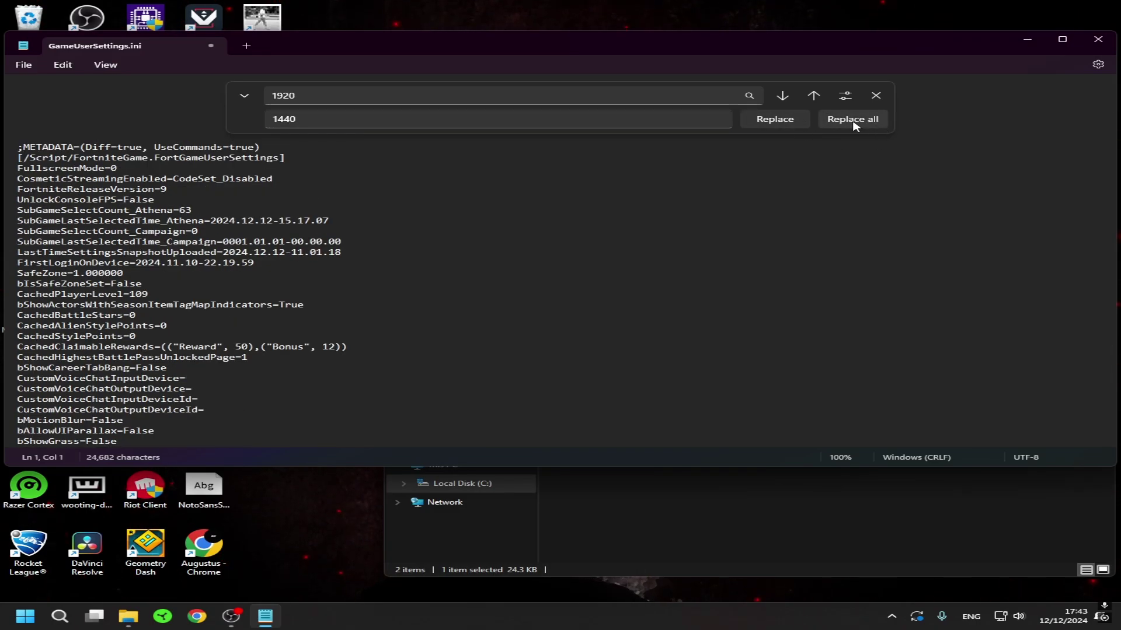
Confirm ResolutionSizeX and DesiredScreenWidth read 1440 by 1080, then close the Find panel and Notepad
{"action": "scroll", "coordinate": [228, 283], "scroll_direction": "down", "scroll_amount": 8}
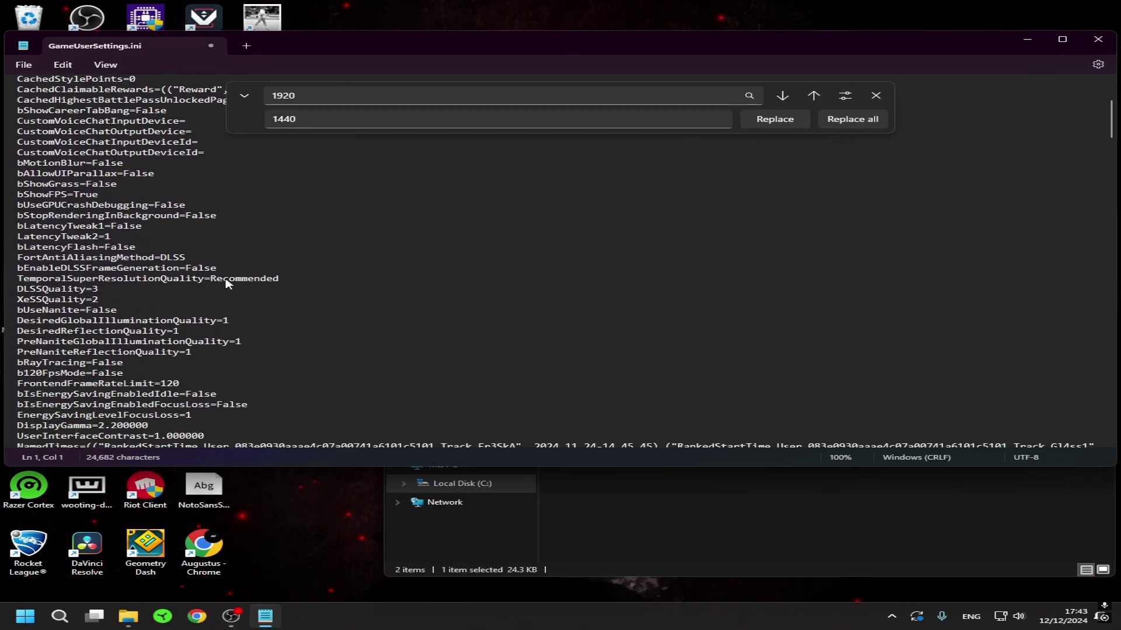
{"action": "scroll", "coordinate": [227, 283], "scroll_direction": "down", "scroll_amount": 3}
{"action": "scroll", "coordinate": [166, 261], "scroll_direction": "down", "scroll_amount": 1}
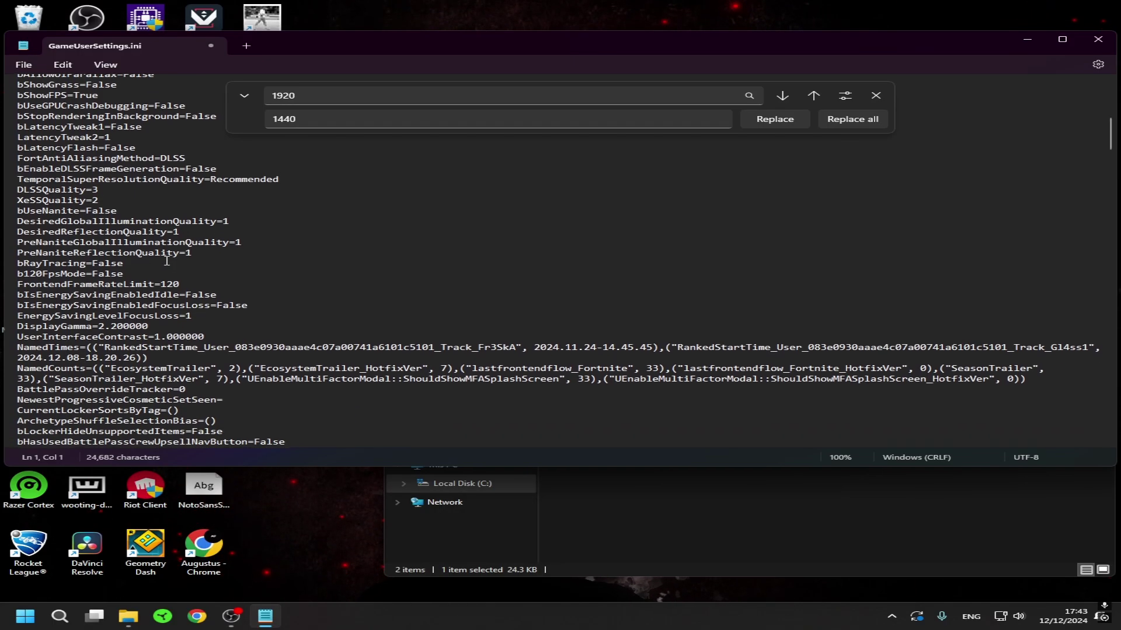
{"action": "scroll", "coordinate": [166, 261], "scroll_direction": "down", "scroll_amount": 10}
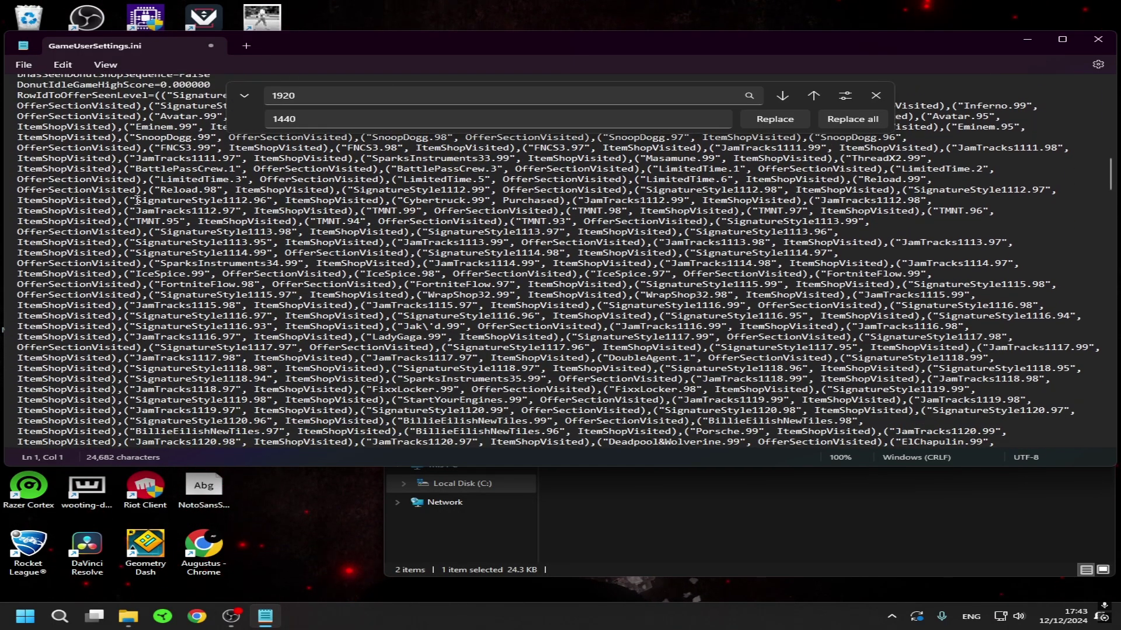
{"action": "scroll", "coordinate": [137, 199], "scroll_direction": "down", "scroll_amount": 15}
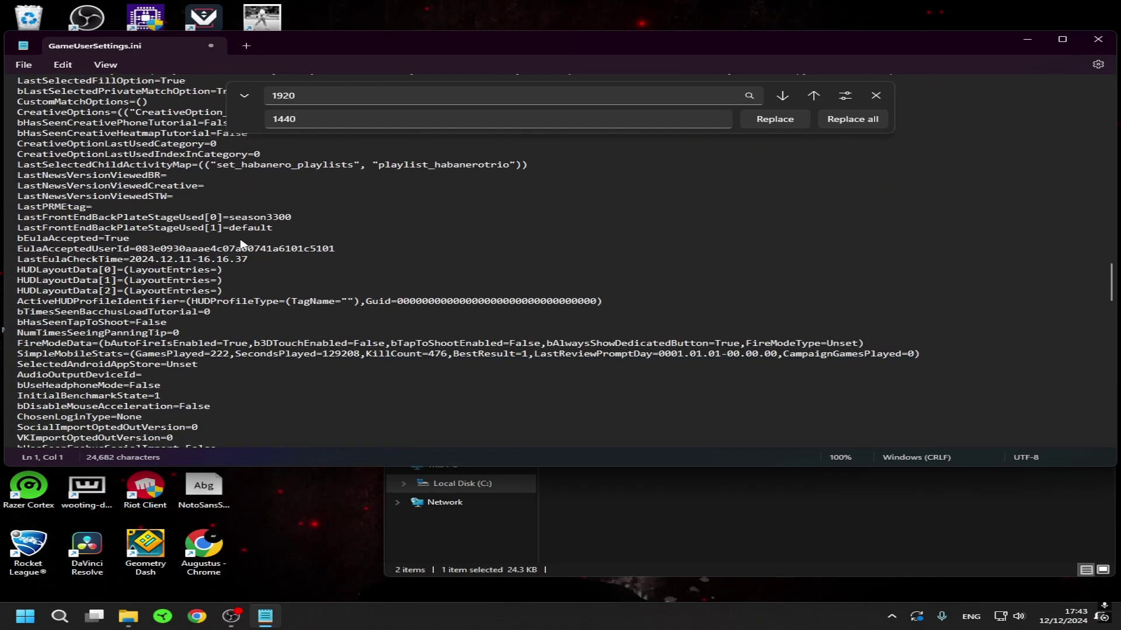
{"action": "scroll", "coordinate": [241, 244], "scroll_direction": "down", "scroll_amount": 18}
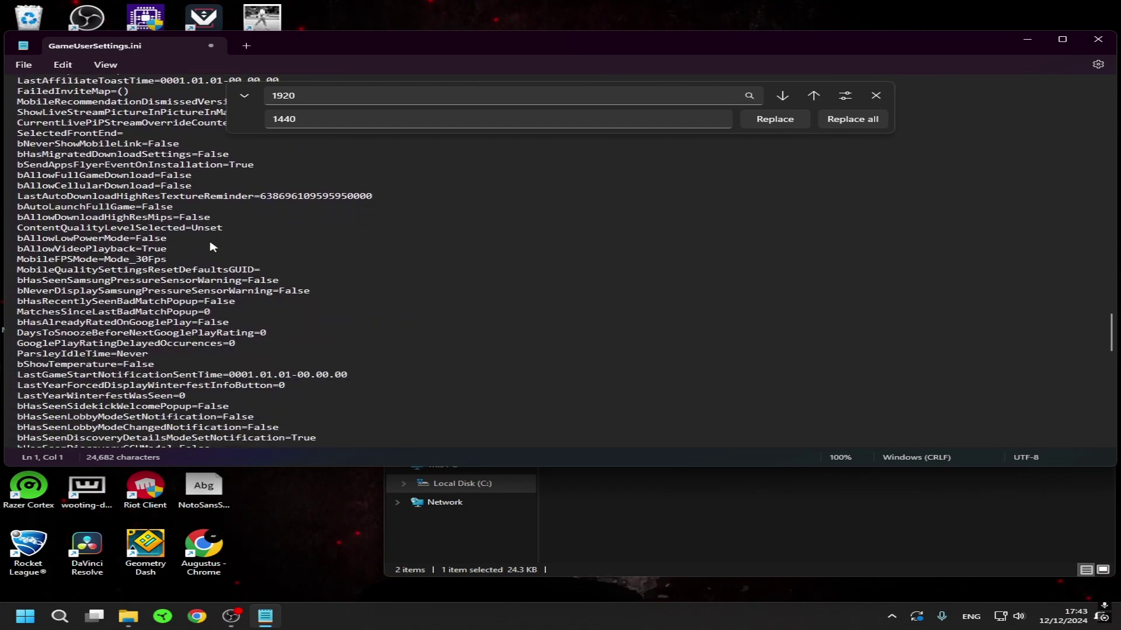
{"action": "scroll", "coordinate": [211, 247], "scroll_direction": "down", "scroll_amount": 10}
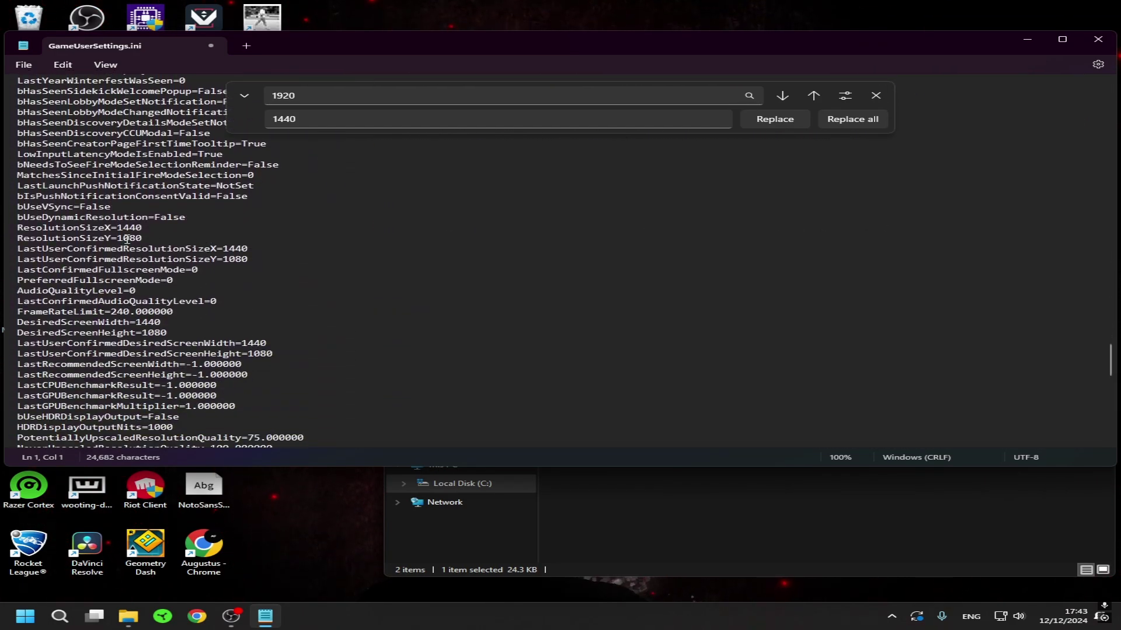
{"action": "scroll", "coordinate": [111, 284], "scroll_direction": "down", "scroll_amount": 1}
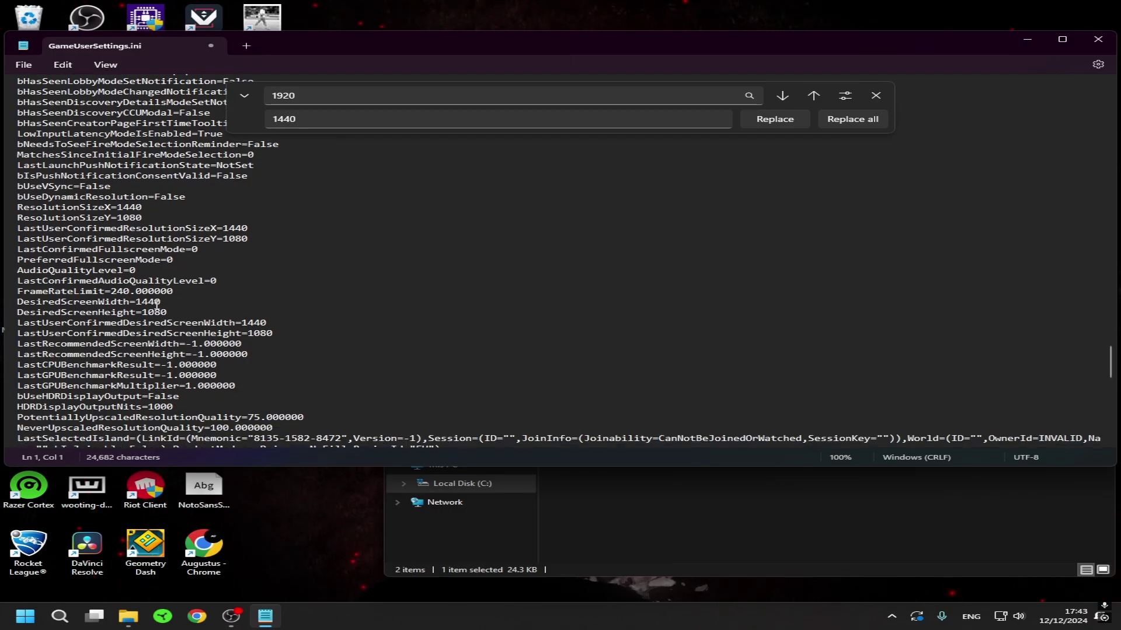
{"action": "left_click", "coordinate": [875, 95]}
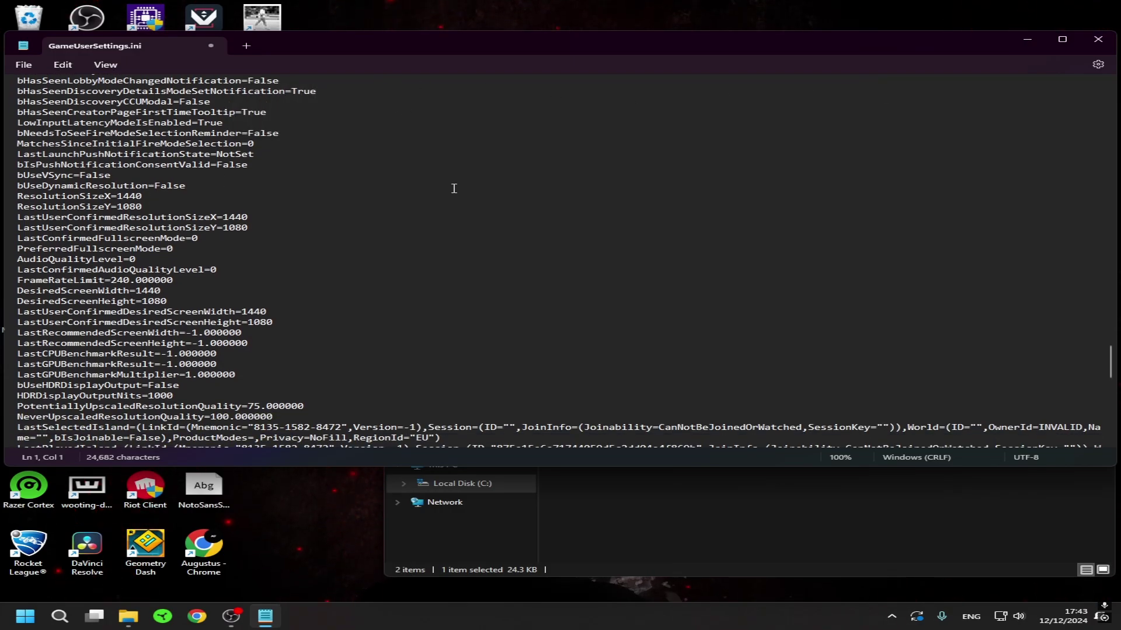
{"action": "scroll", "coordinate": [457, 197], "scroll_direction": "down", "scroll_amount": 3}
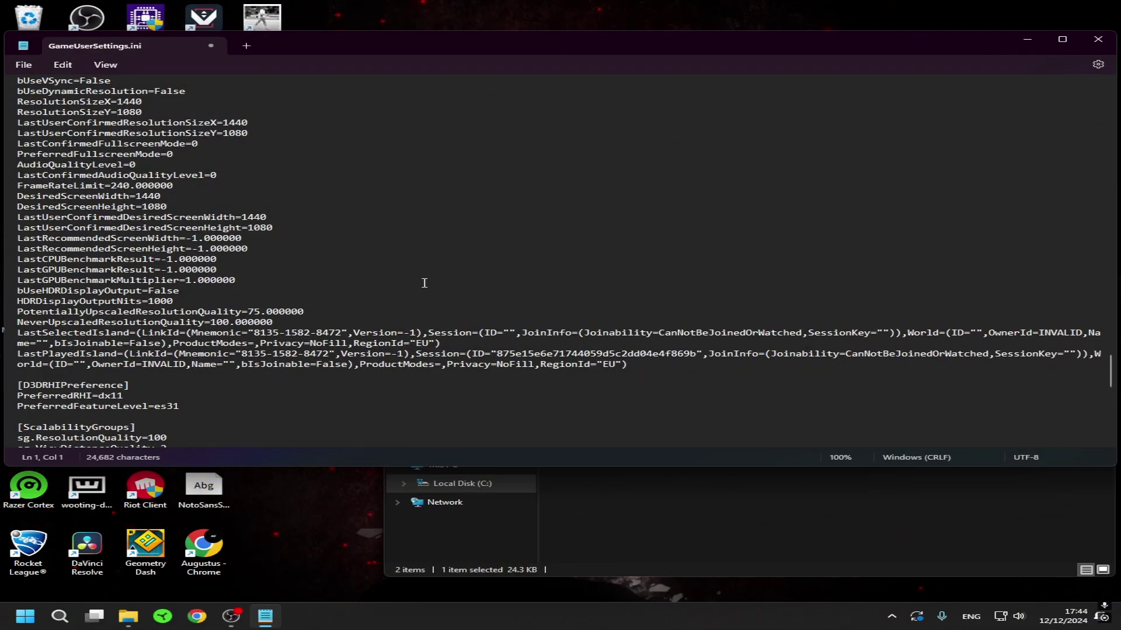
{"action": "scroll", "coordinate": [449, 285], "scroll_direction": "up", "scroll_amount": 2}
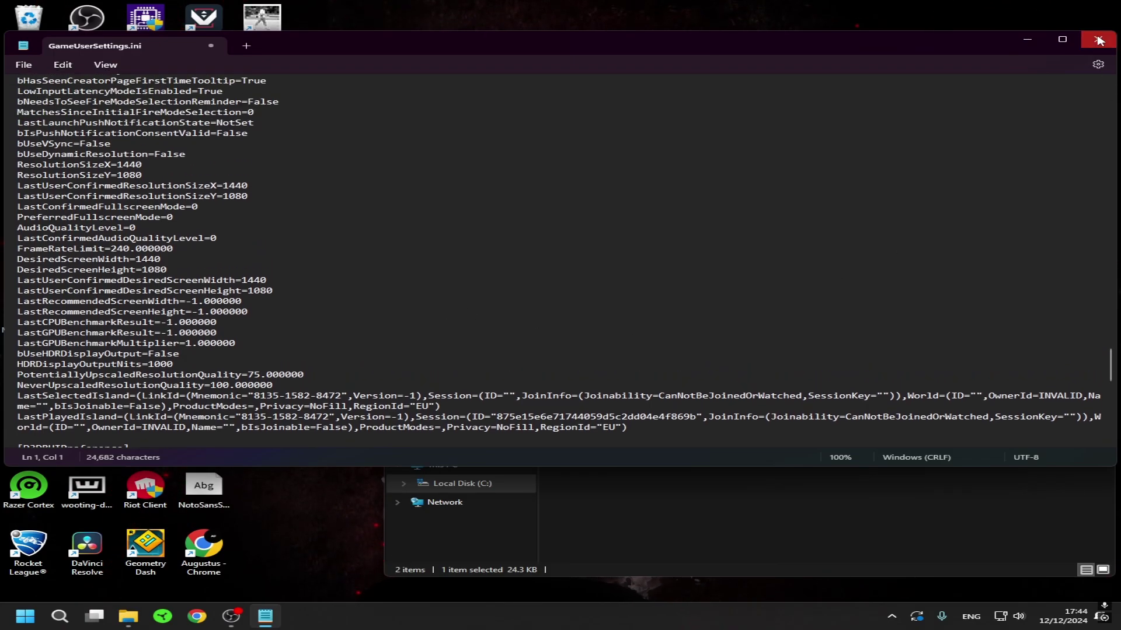
{"action": "left_click", "coordinate": [1099, 39]}
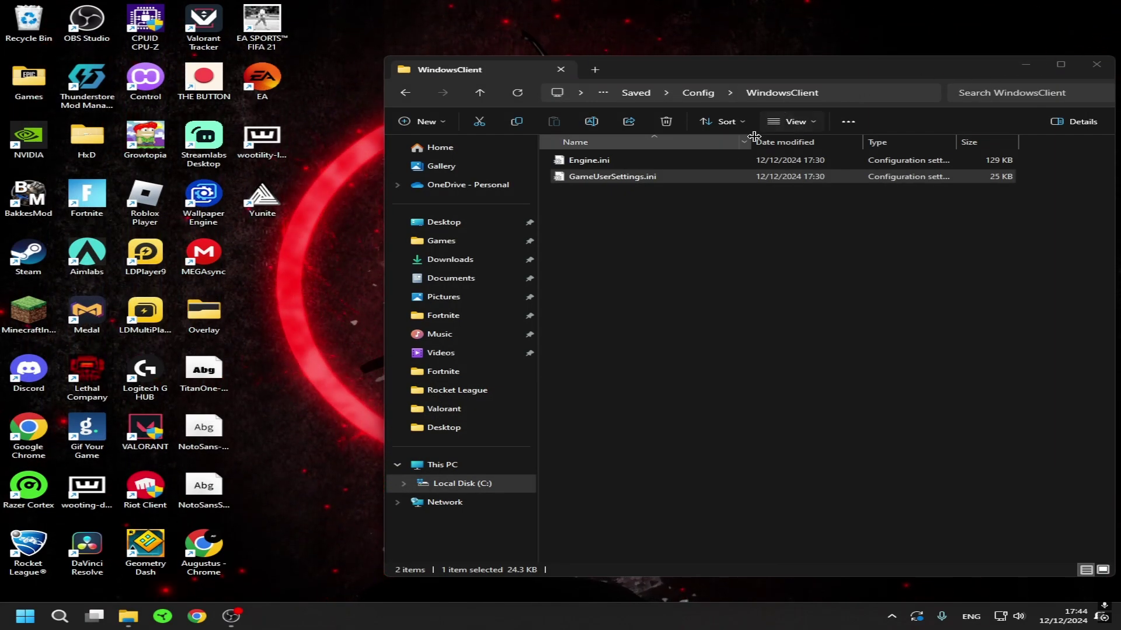
Tick Read-only in GameUserSettings.ini's Properties, apply it and close the dialog
{"action": "right_click", "coordinate": [672, 178]}
{"action": "left_click", "coordinate": [751, 393]}
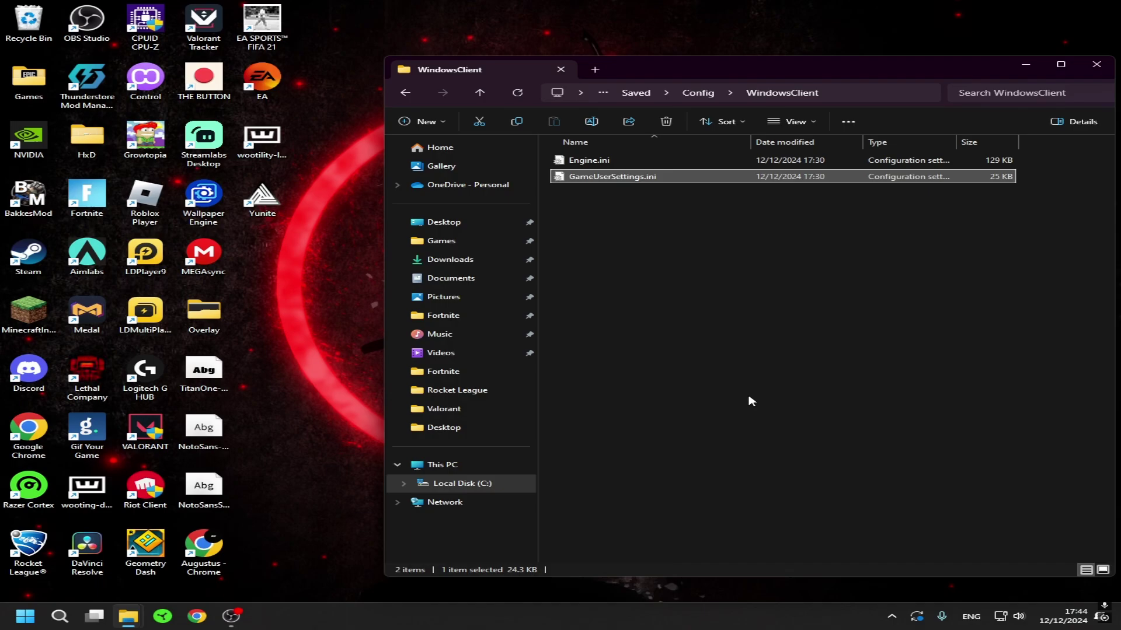
{"action": "left_click", "coordinate": [718, 439]}
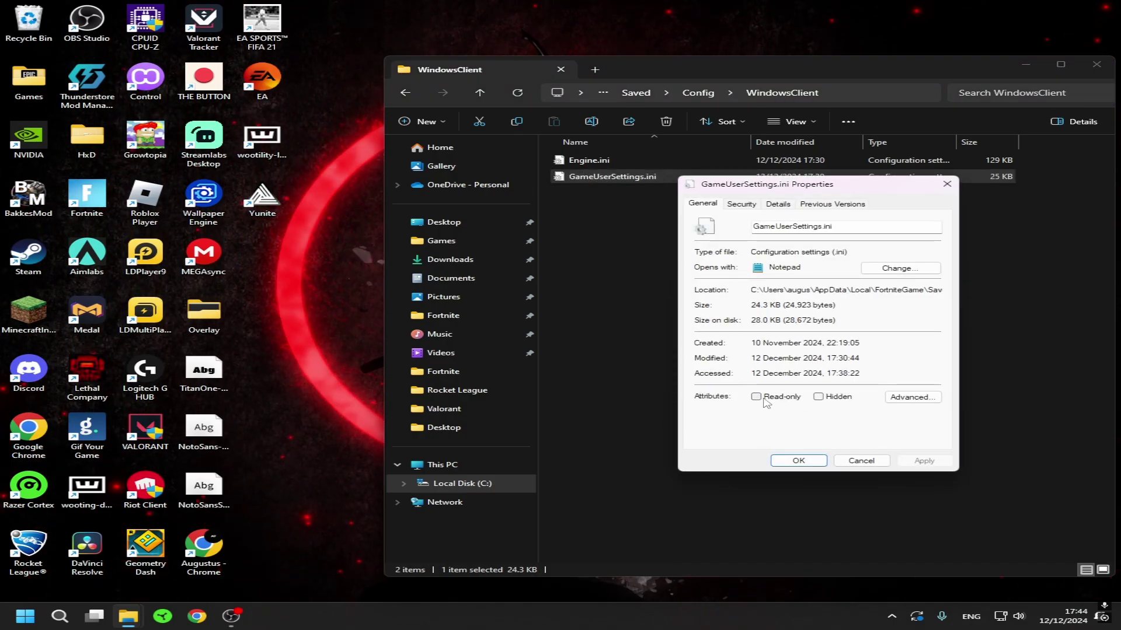
{"action": "left_click", "coordinate": [757, 398]}
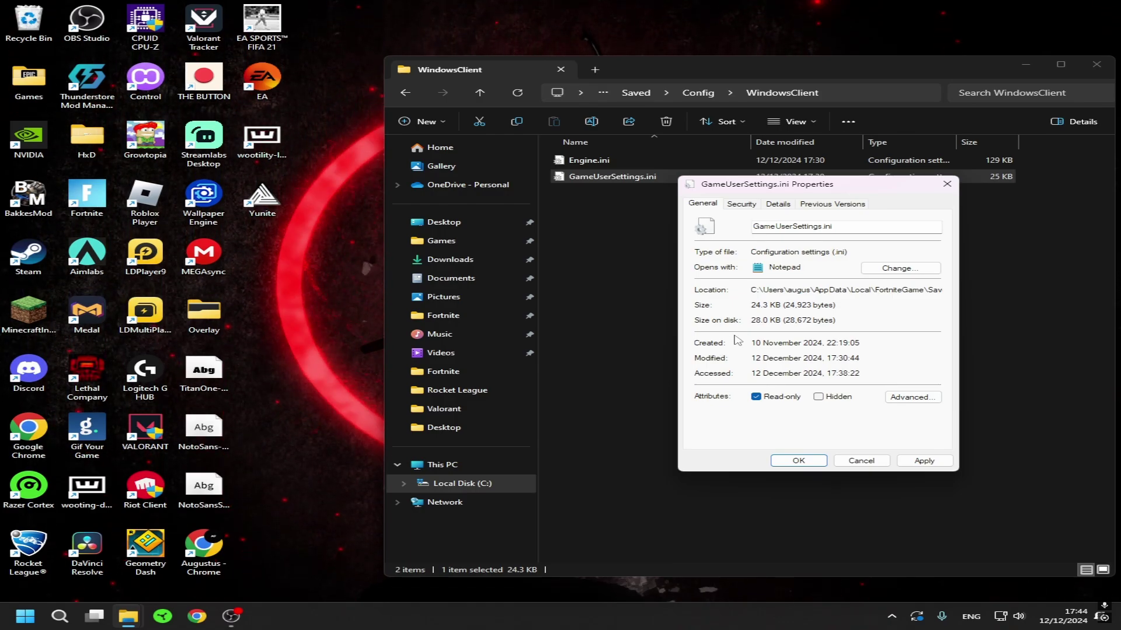
{"action": "left_click", "coordinate": [922, 461]}
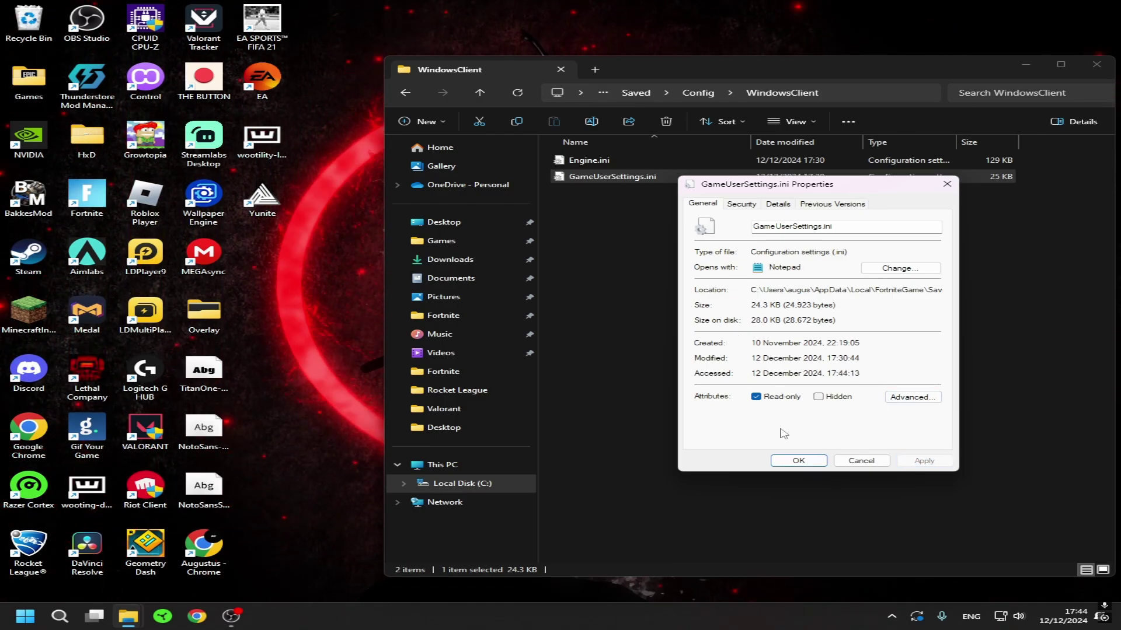
{"action": "left_click", "coordinate": [799, 460]}
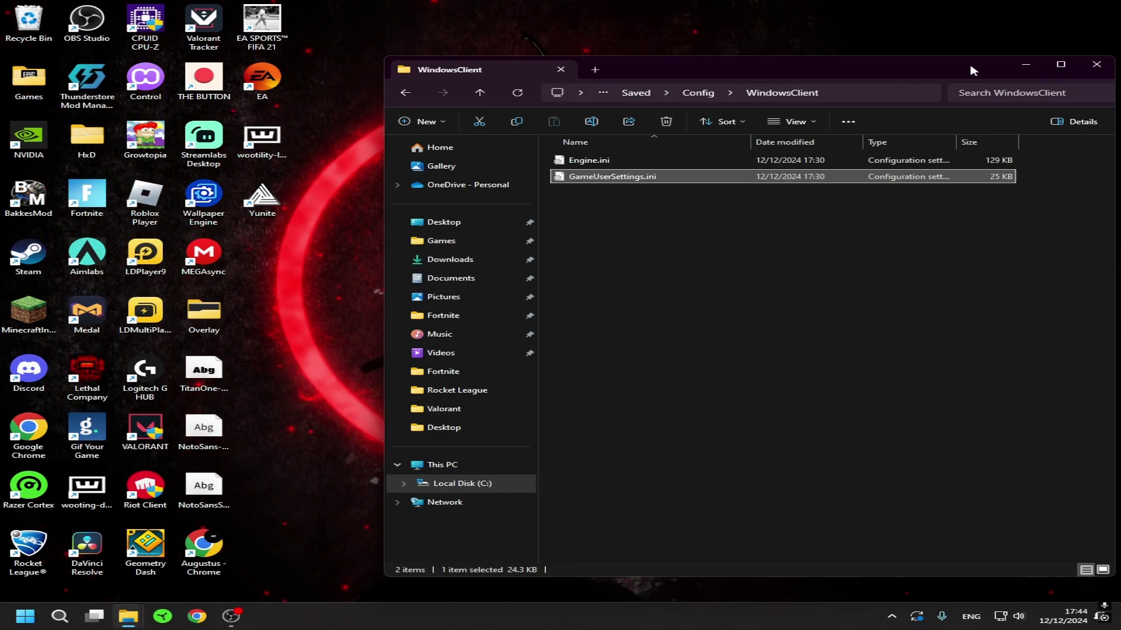
Minimize File Explorer and check Fortnite's Video settings show 1440 x 1080 4:3
{"action": "left_click", "coordinate": [1017, 70]}
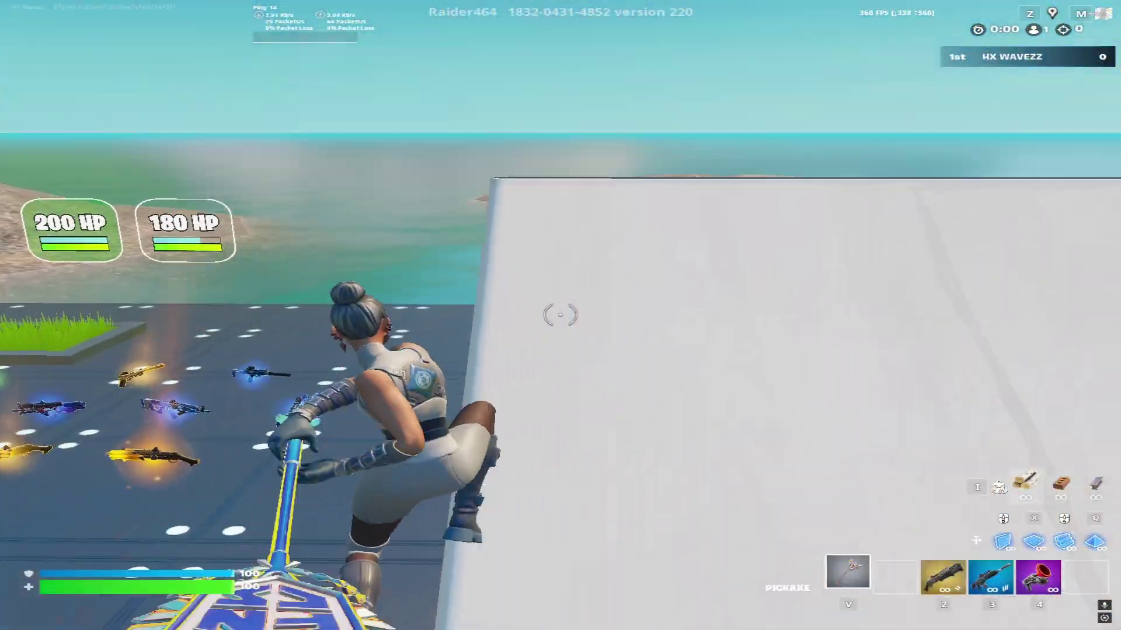
{"action": "key", "text": "2"}
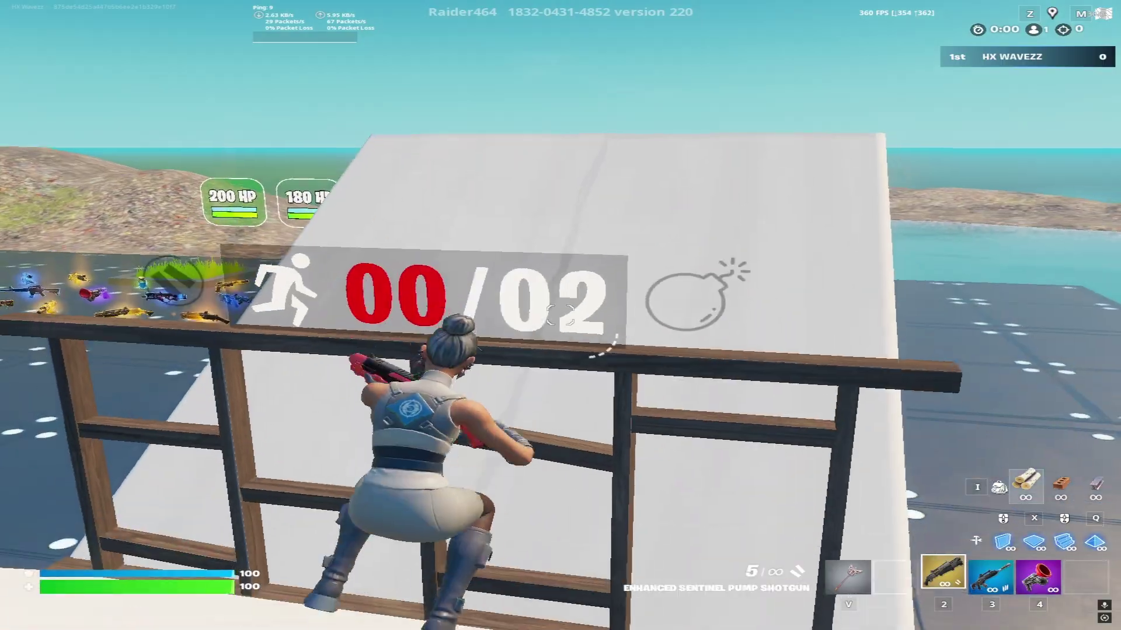
{"action": "key", "text": "Escape"}
{"action": "left_click", "coordinate": [769, 507]}
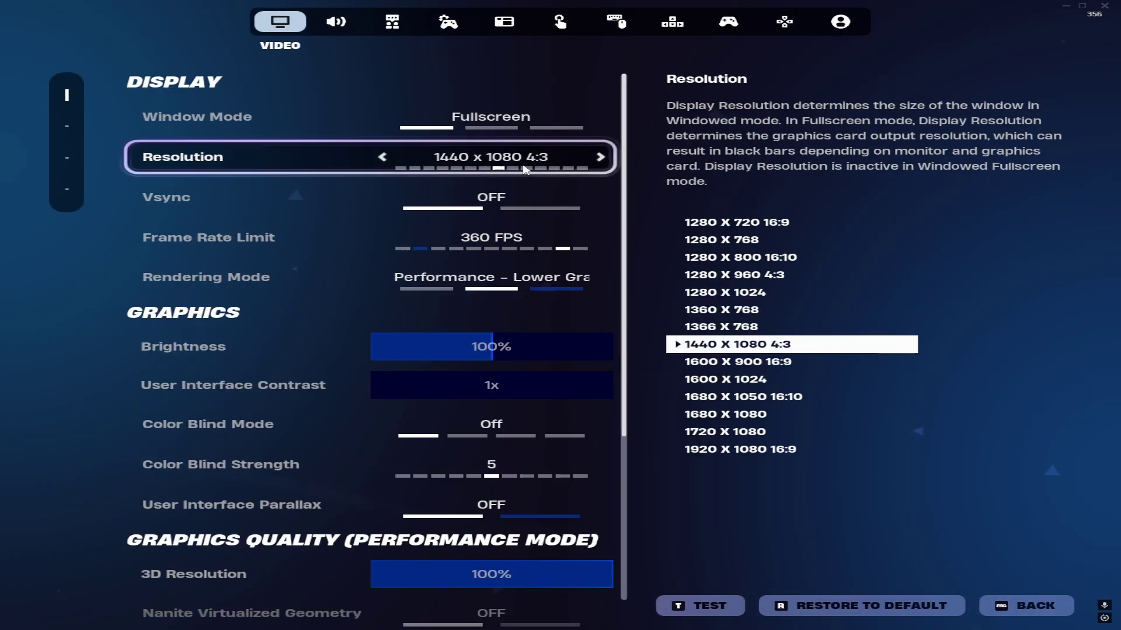